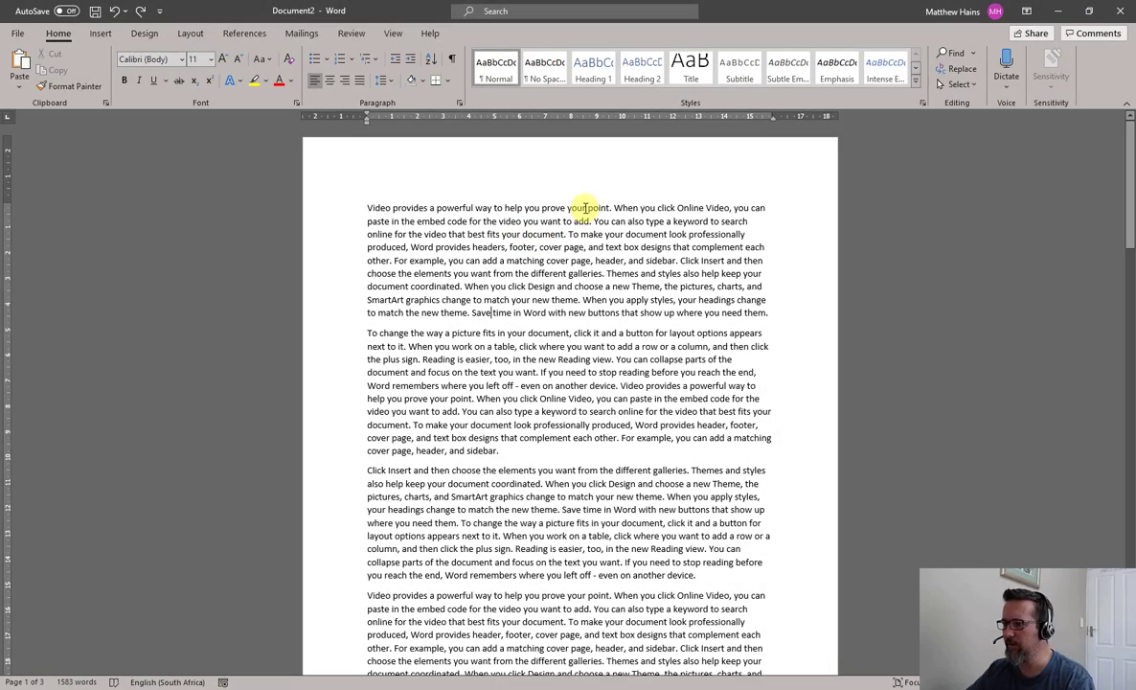
pyautogui.click(586, 207)
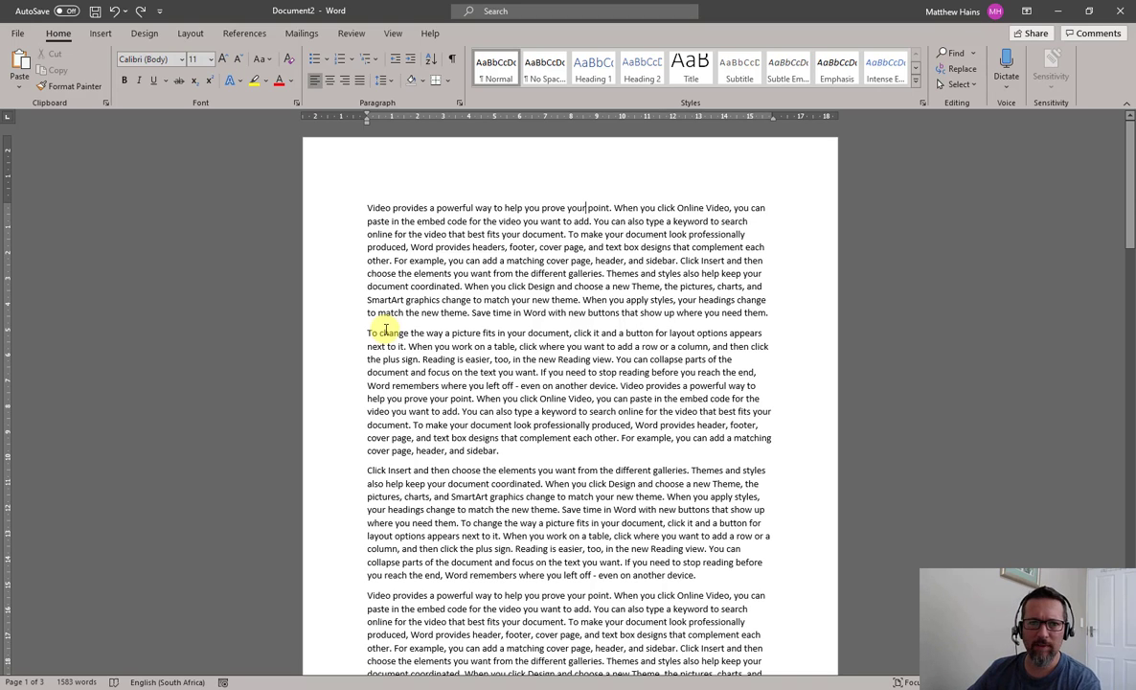
pyautogui.click(365, 207)
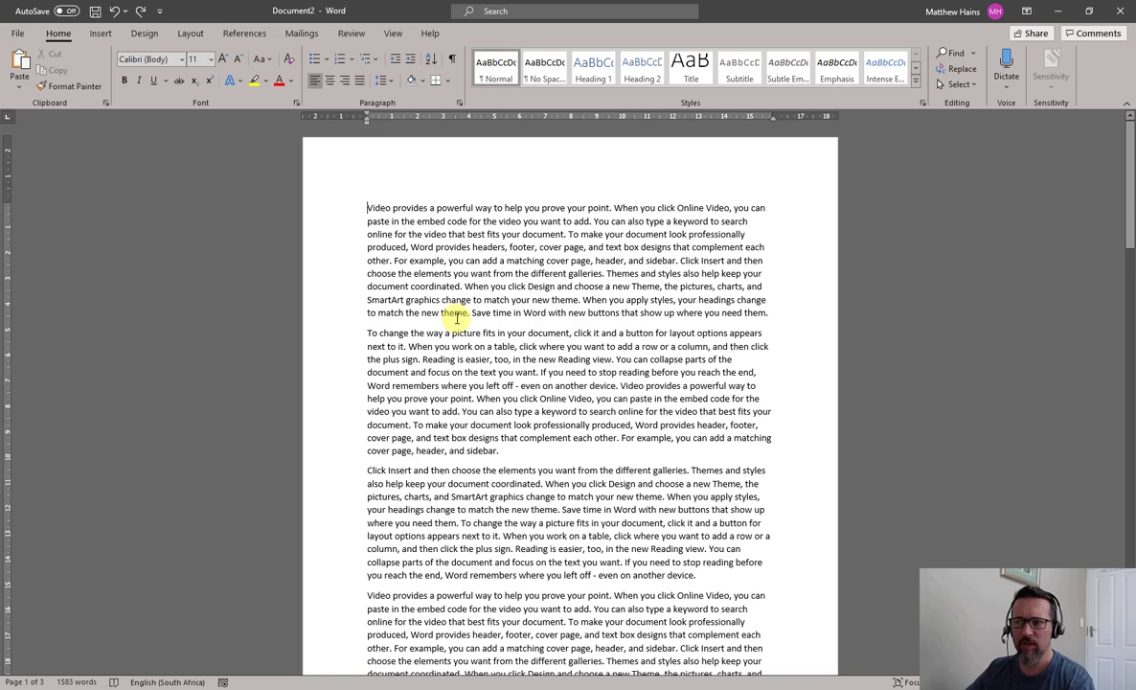
pyautogui.hotkey('ctrl', 'h')
pyautogui.press('BackSpace')
pyautogui.click(482, 374)
pyautogui.press('BackSpace')
pyautogui.press('BackSpace')
pyautogui.press('BackSpace')
pyautogui.press('BackSpace')
pyautogui.press('BackSpace')
pyautogui.press('BackSpace')
pyautogui.press('BackSpace')
pyautogui.press('BackSpace')
pyautogui.moveTo(540, 293); pyautogui.dragTo(541, 245)
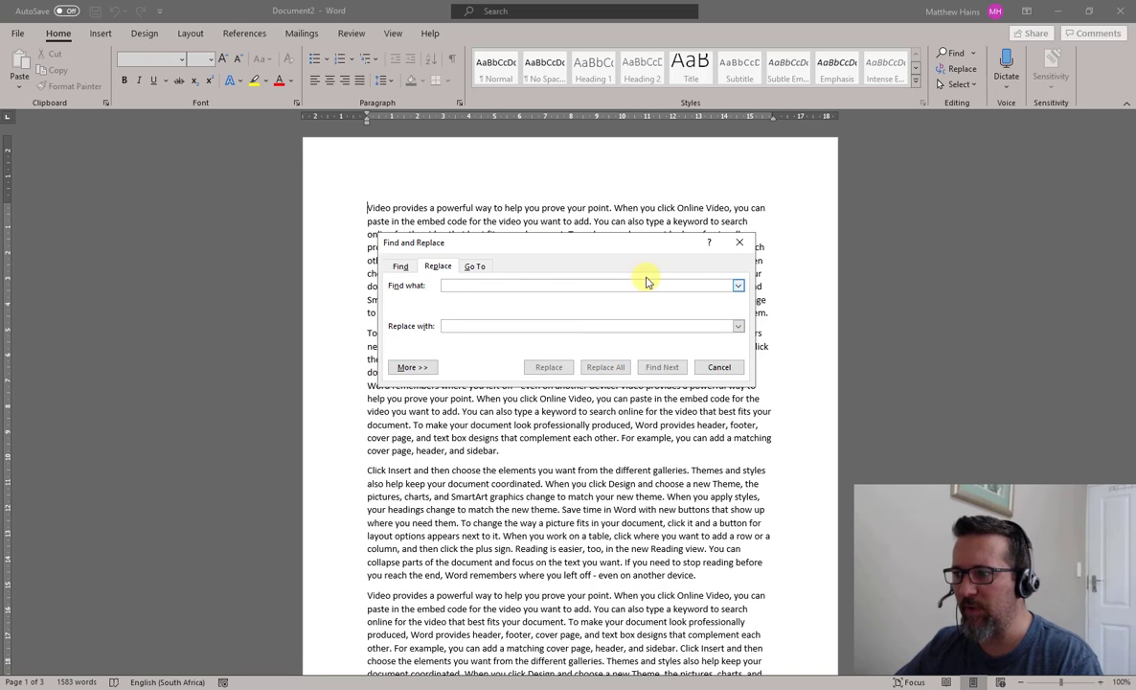
pyautogui.click(739, 242)
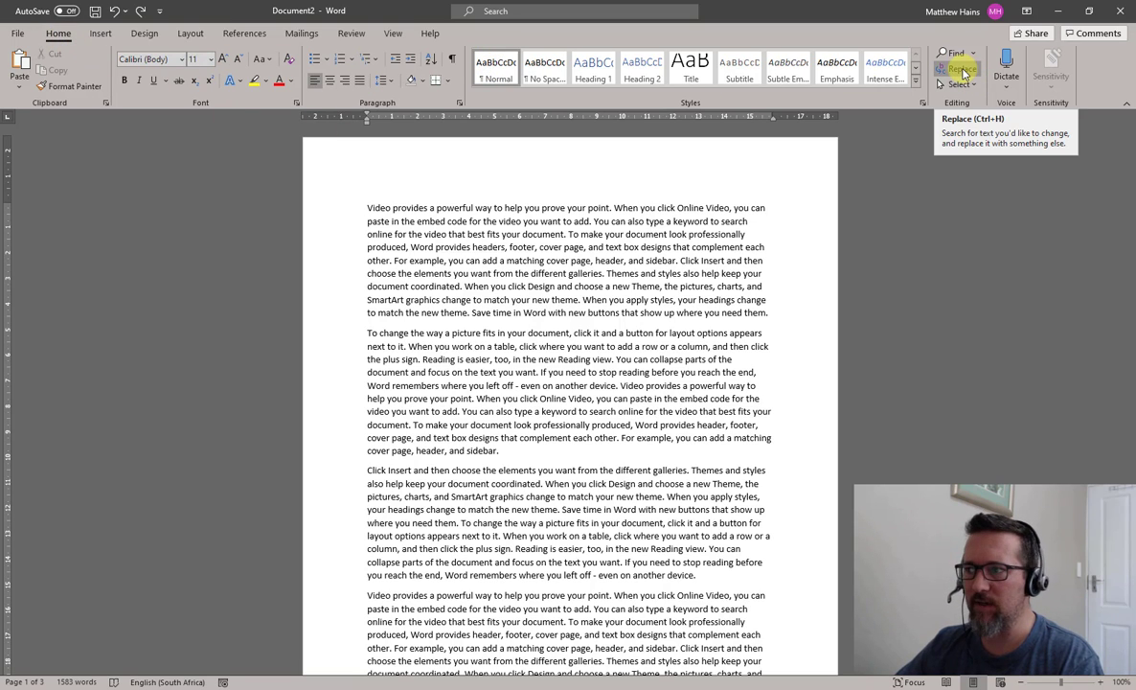
# - Replace every occurrence of "video" with "movie" throughout the document, clearing the previous find and replace terms first
pyautogui.click(963, 74)
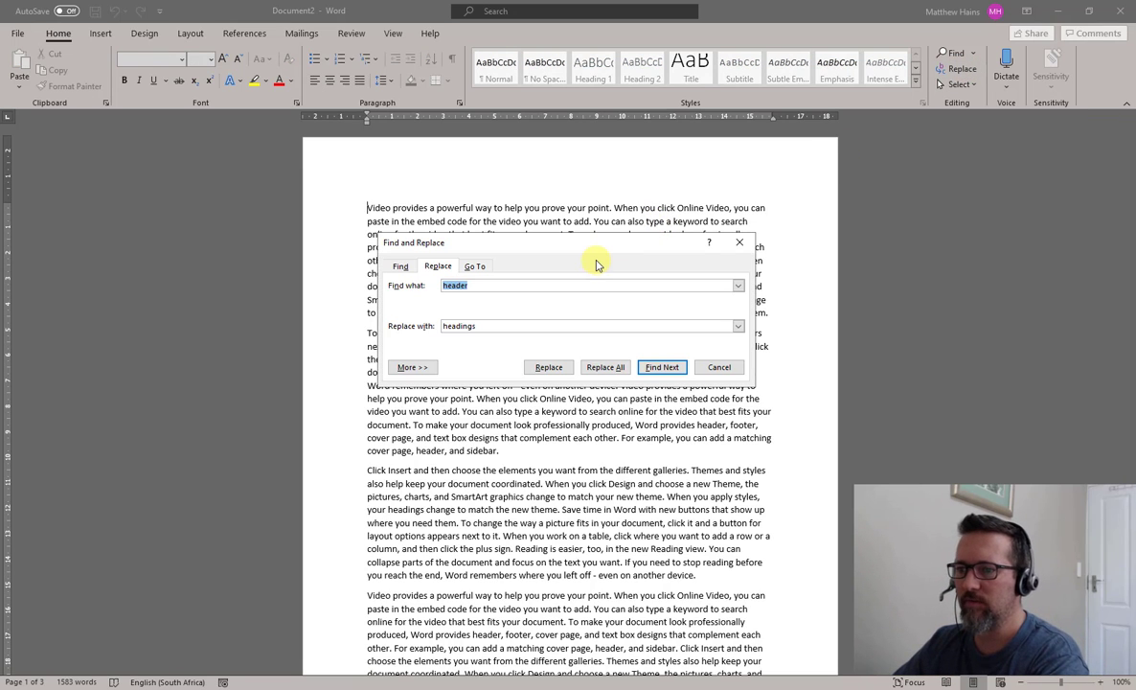
pyautogui.press('BackSpace')
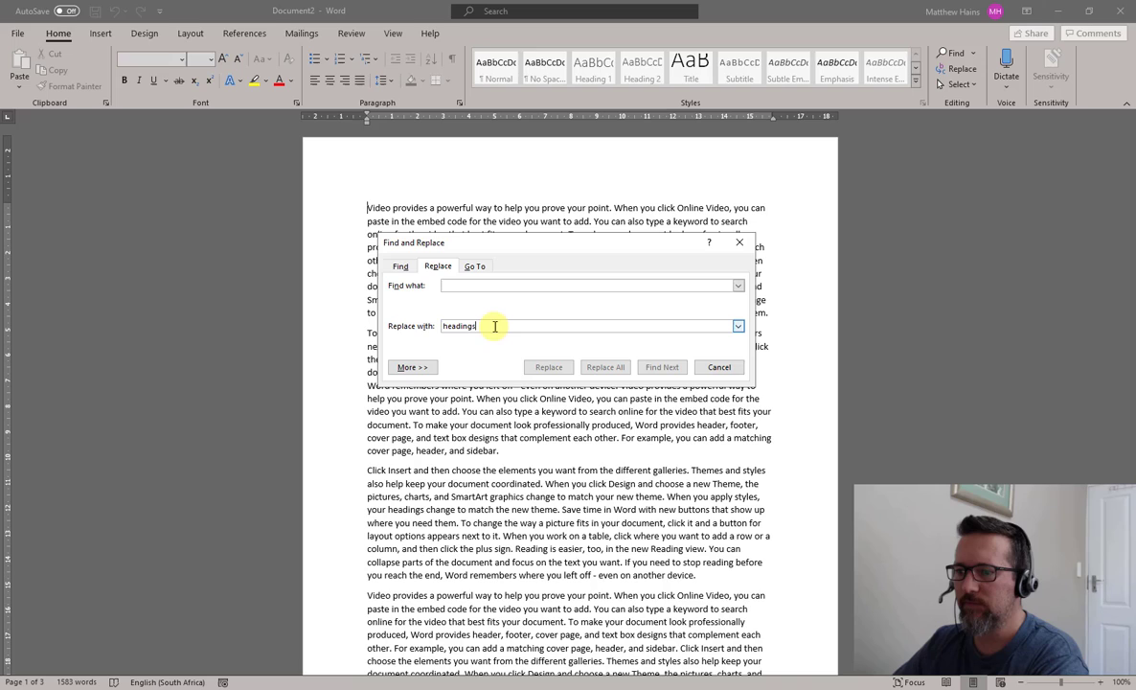
pyautogui.press('BackSpace')
pyautogui.press('BackSpace')
pyautogui.press('BackSpace')
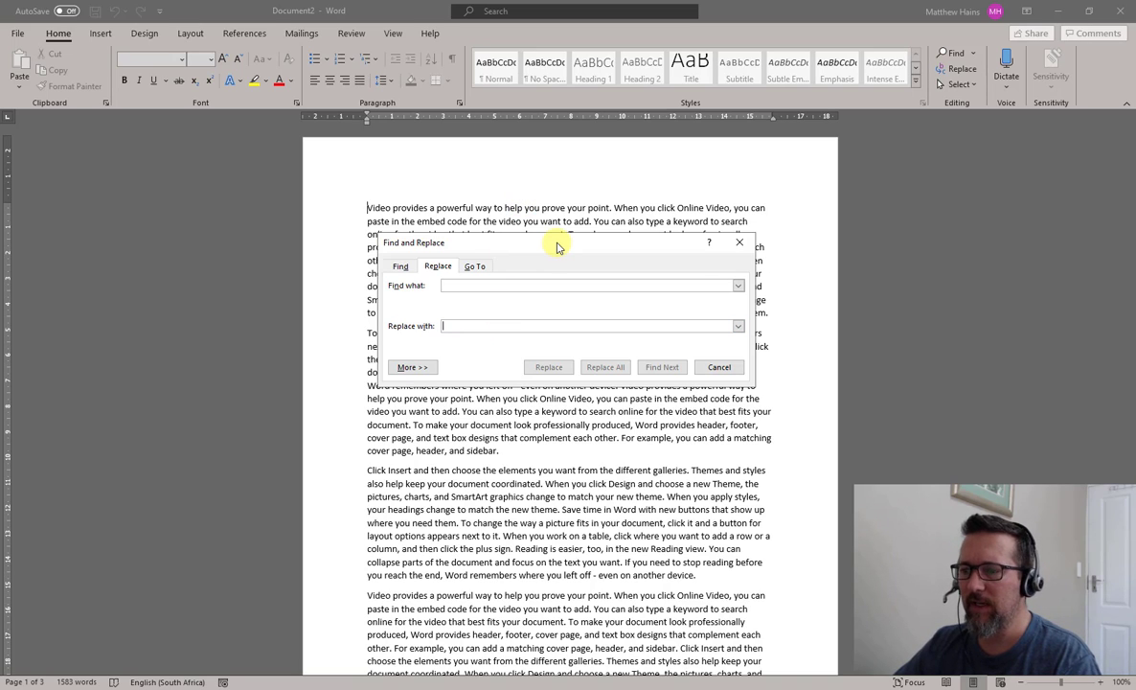
pyautogui.moveTo(558, 247); pyautogui.dragTo(515, 277)
pyautogui.click(483, 317)
pyautogui.write('video')
pyautogui.click(475, 357)
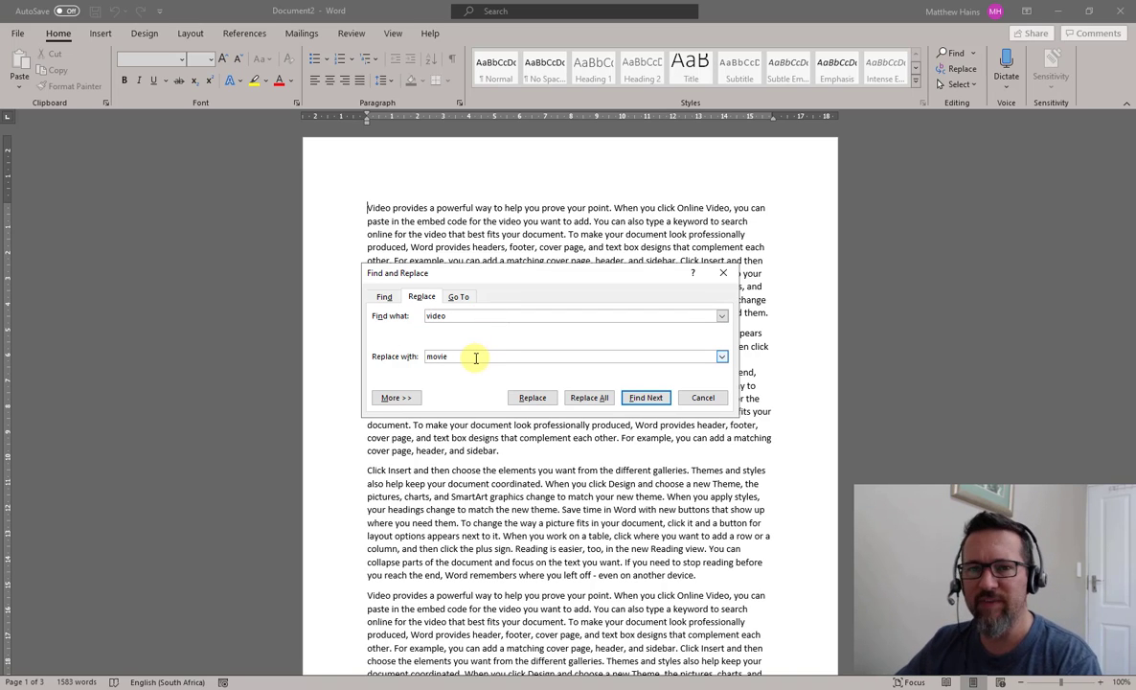
pyautogui.click(589, 397)
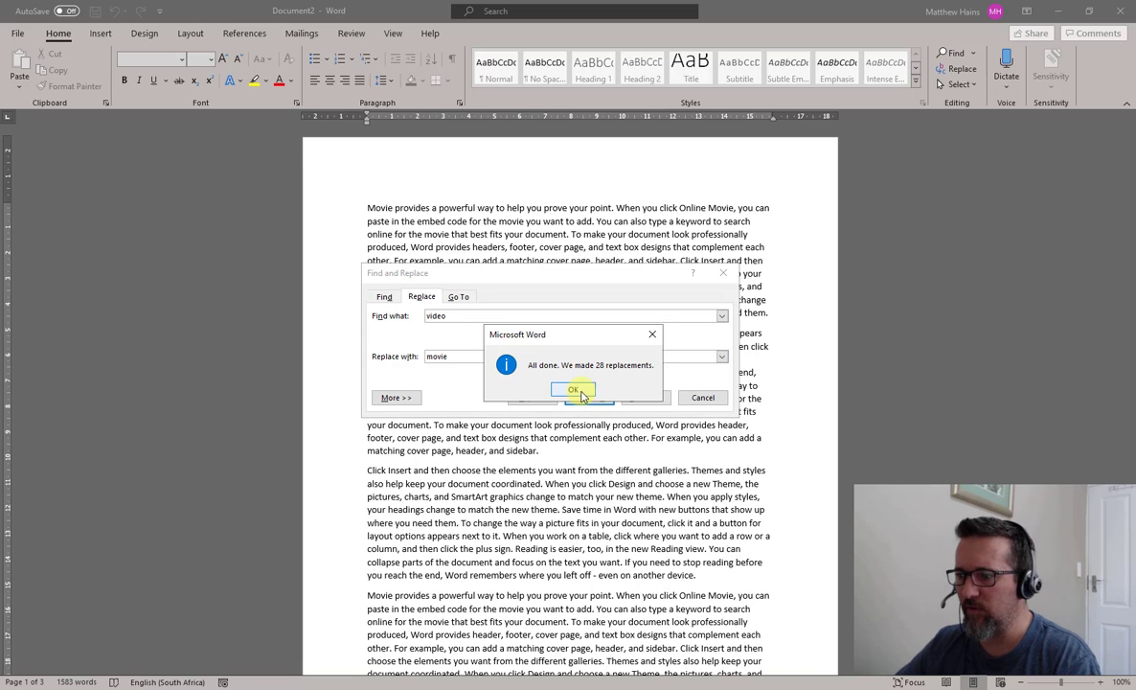
pyautogui.click(576, 390)
pyautogui.click(701, 398)
# - Search the document for "Movie", look through several of the matches, and return to the start of the document
pyautogui.doubleClick(378, 208)
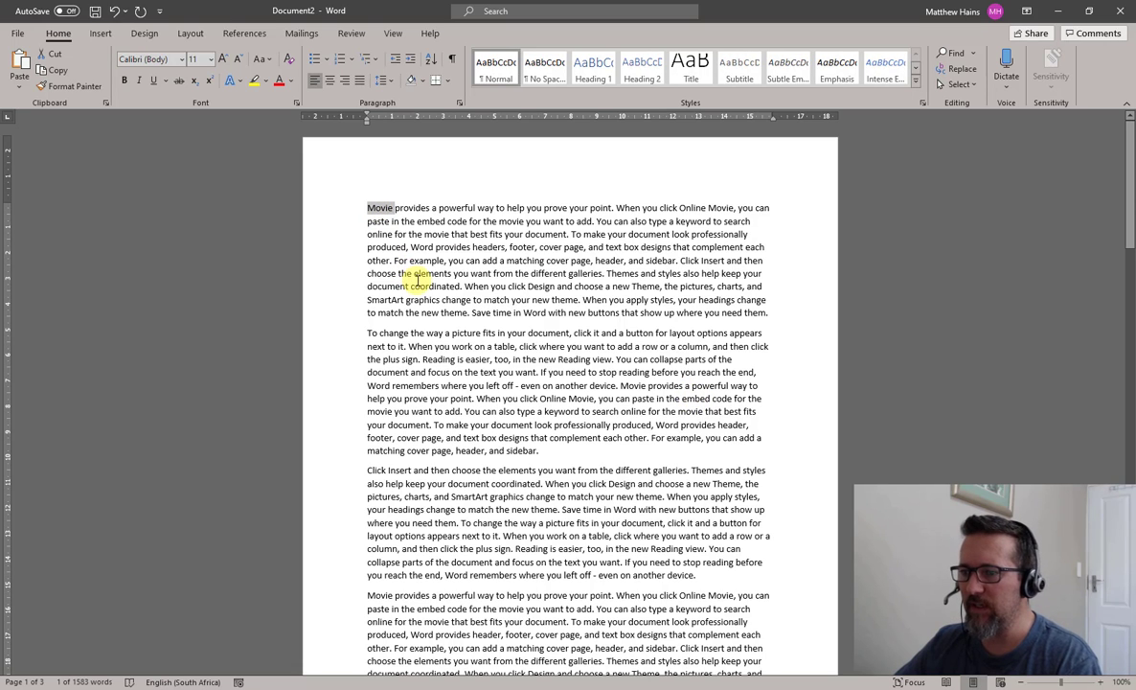
pyautogui.hotkey('ctrl', 'f')
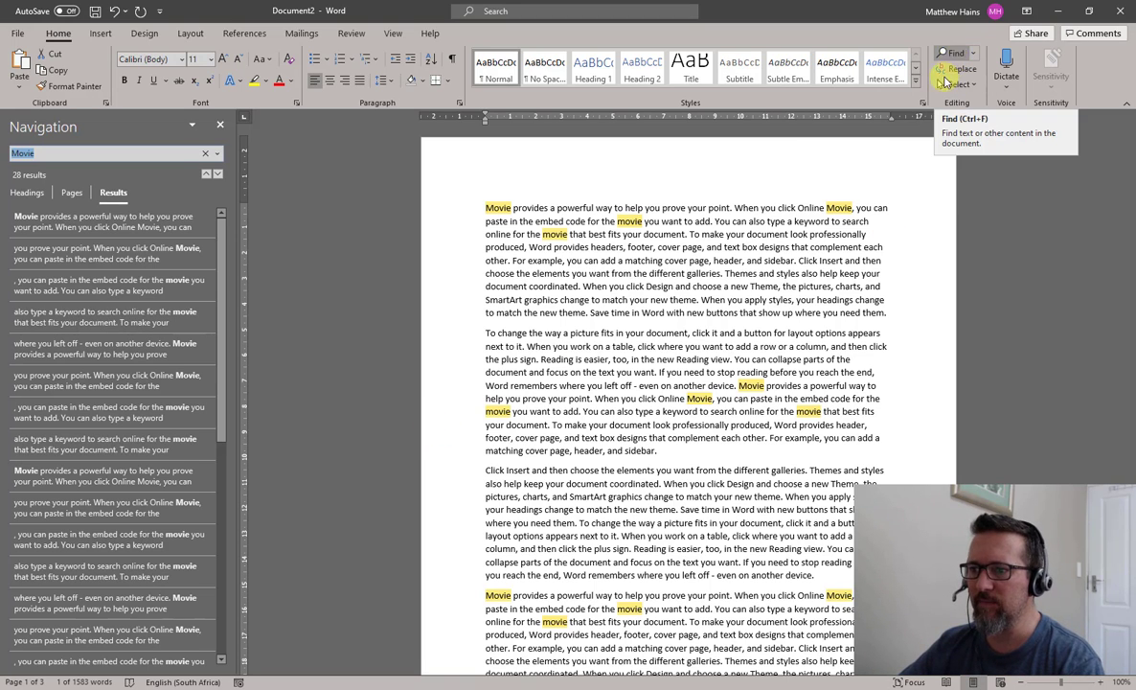
pyautogui.scroll(-10, 121, 388)
pyautogui.click(122, 388)
pyautogui.click(117, 415)
pyautogui.click(106, 448)
pyautogui.click(101, 480)
pyautogui.click(97, 511)
pyautogui.click(100, 542)
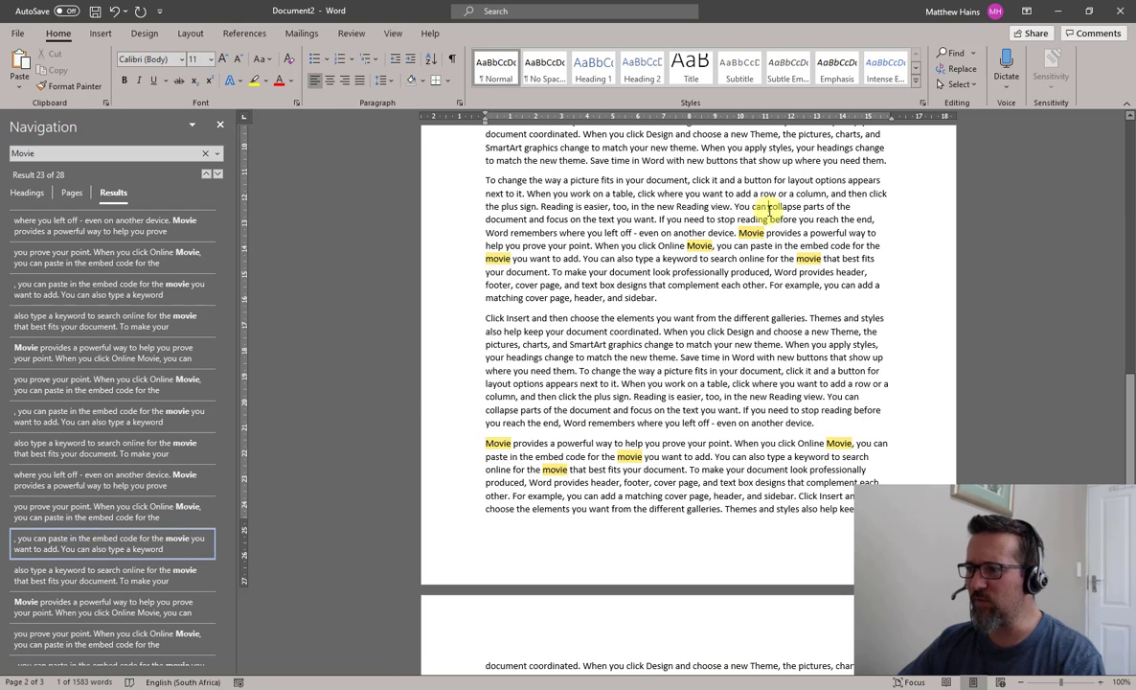
pyautogui.click(572, 209)
pyautogui.click(220, 124)
pyautogui.scroll(20, 591, 329)
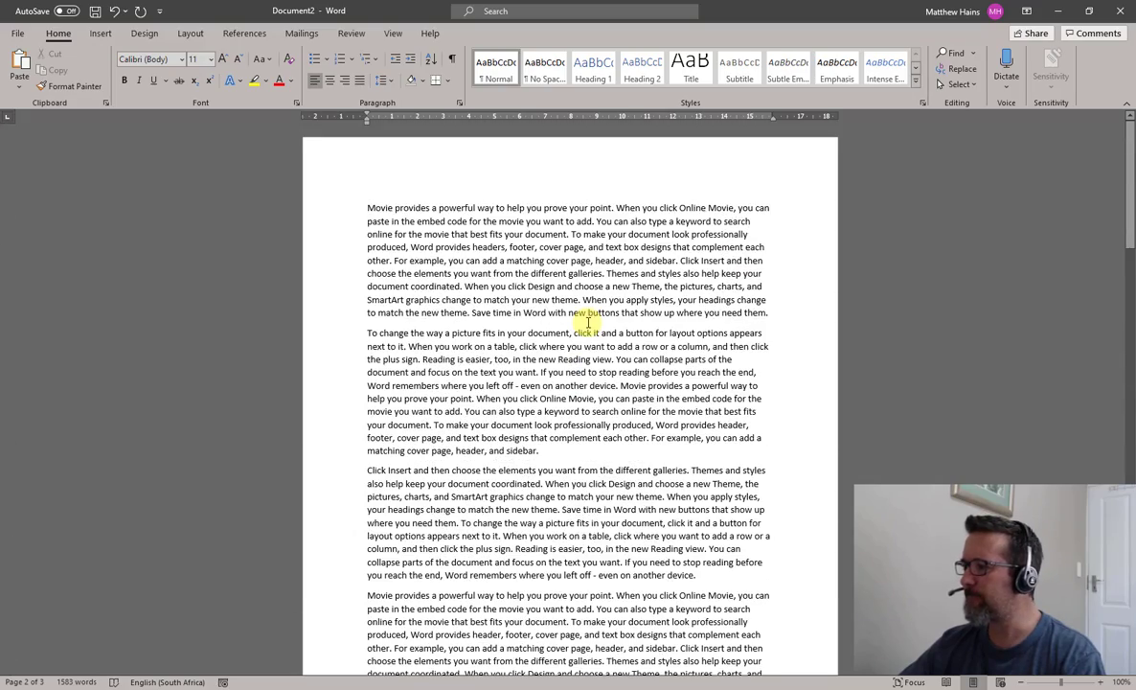
# - Delete the final "s" from the word "headers" in the first paragraph
pyautogui.click(368, 213)
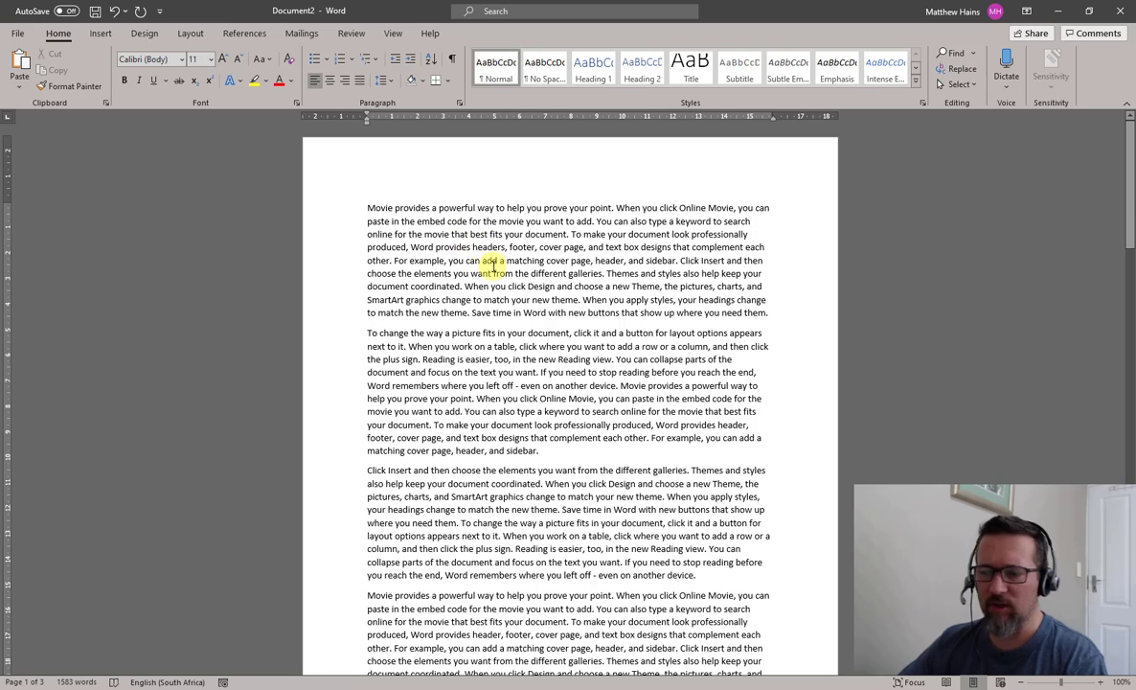
pyautogui.click(506, 247)
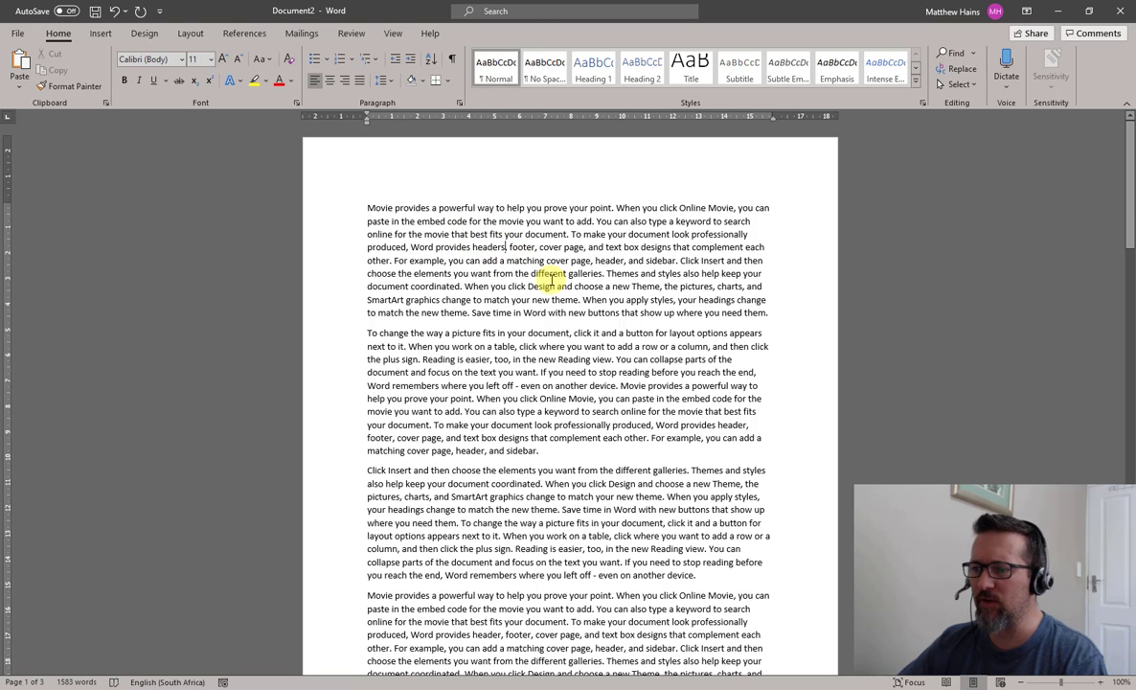
pyautogui.press('BackSpace')
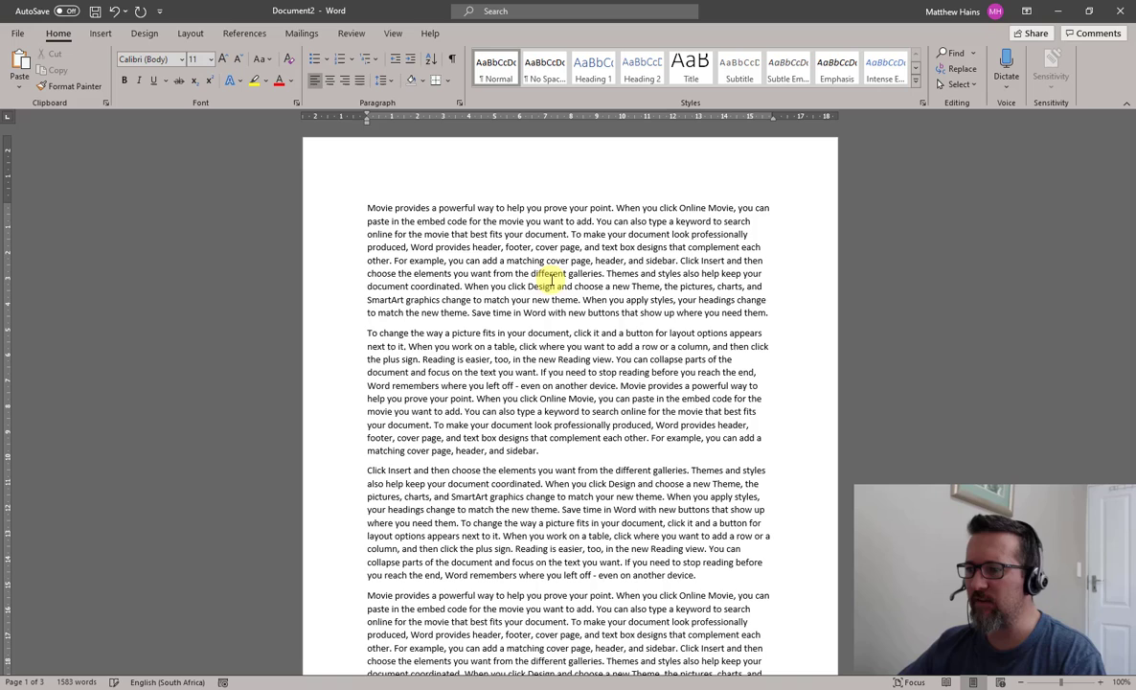
# - Replace all occurrences of "header" with "headers" in the document and return to the first page
pyautogui.doubleClick(485, 245)
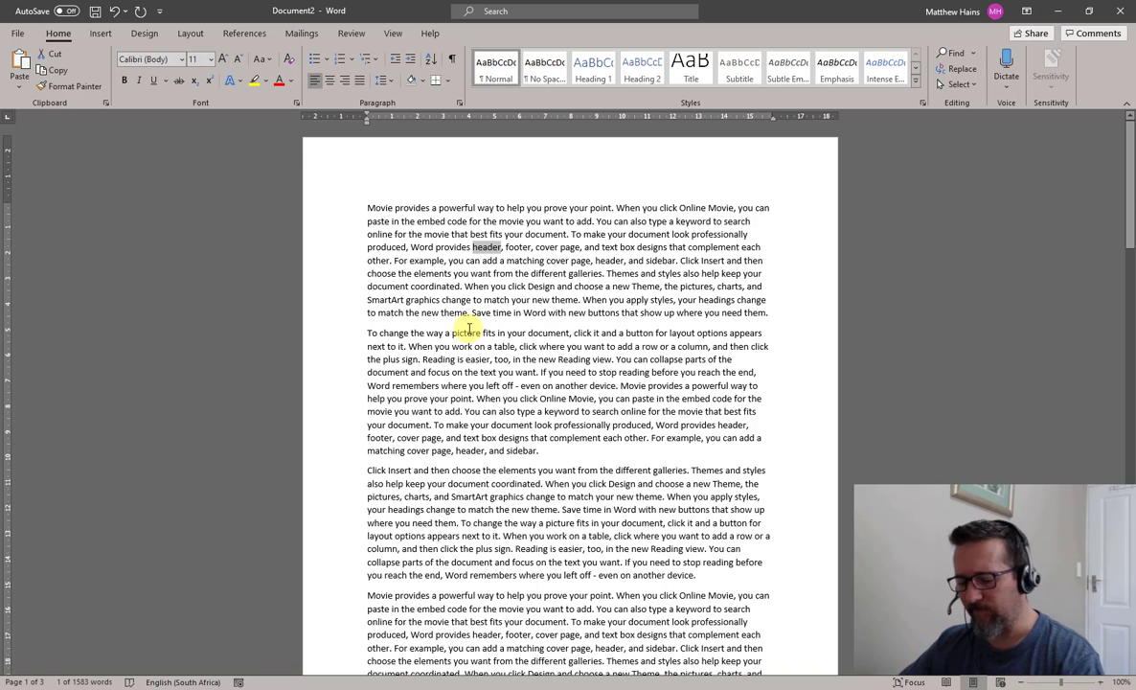
pyautogui.hotkey('ctrl', 'h')
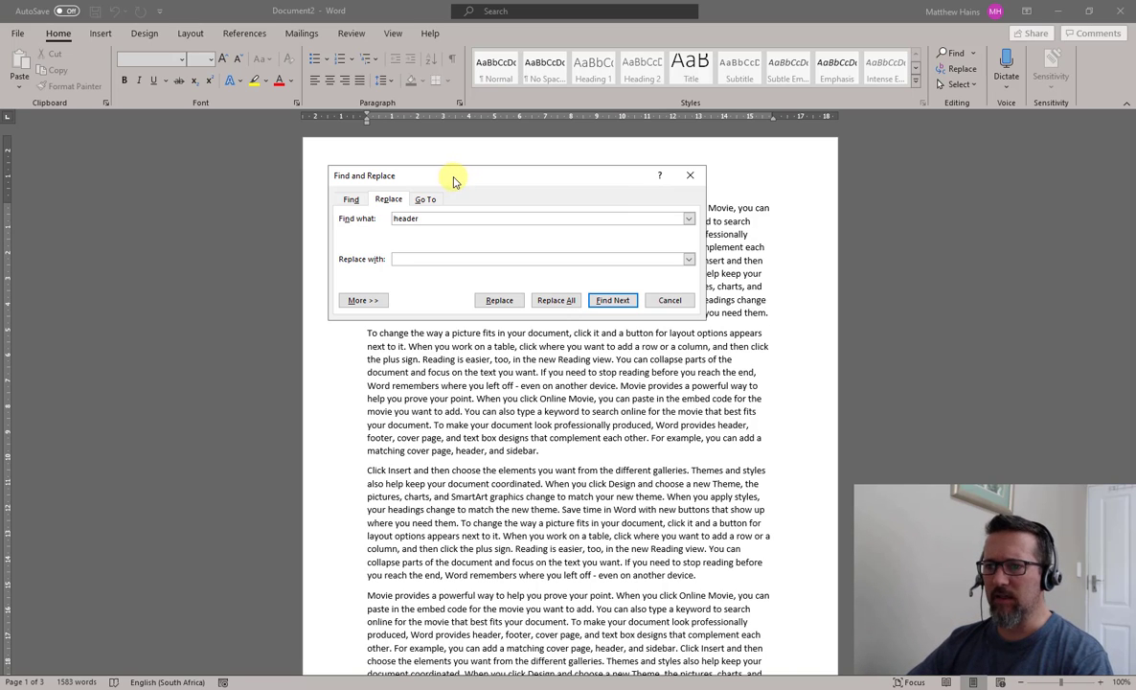
pyautogui.moveTo(454, 182); pyautogui.dragTo(439, 162)
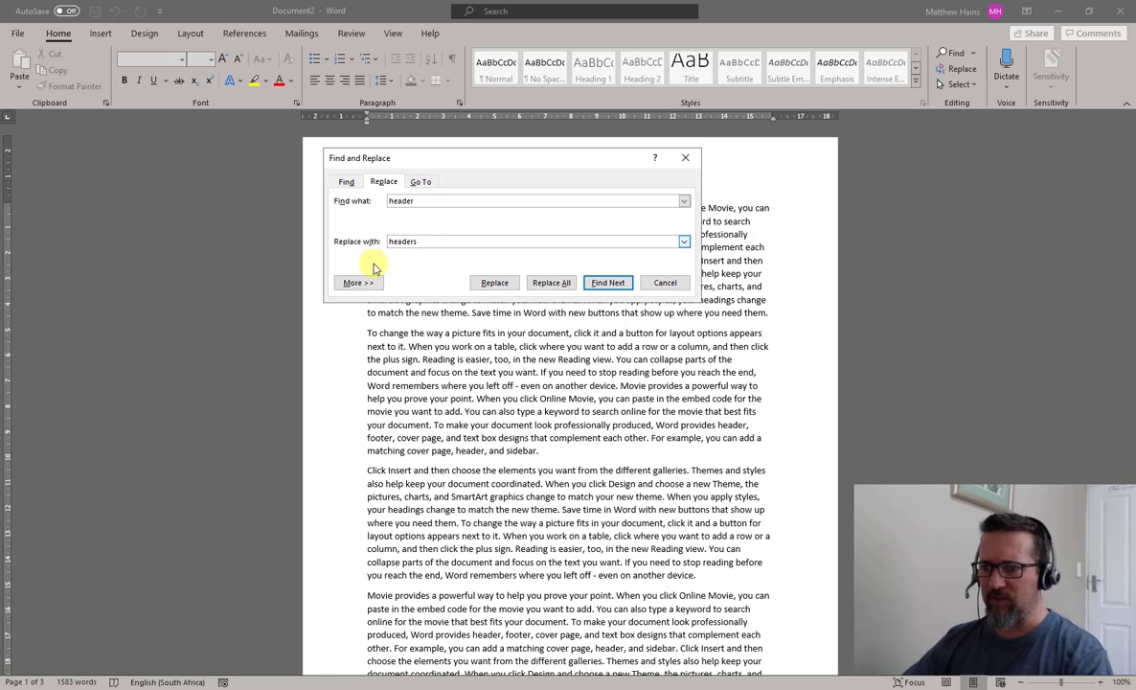
pyautogui.click(553, 283)
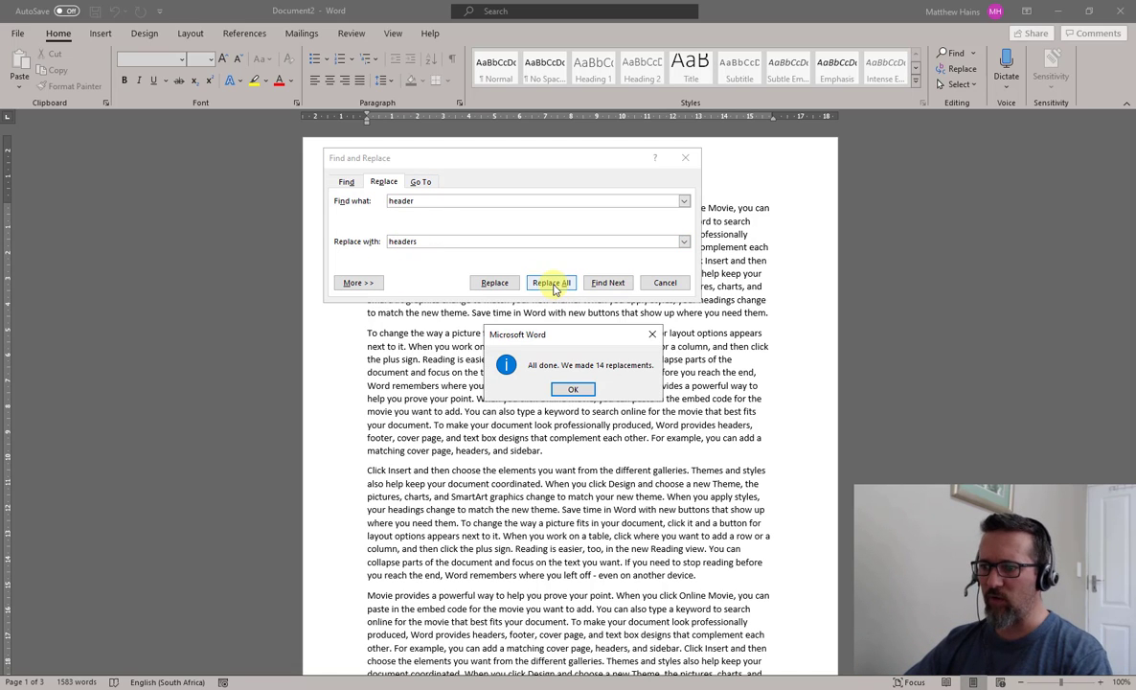
pyautogui.click(575, 390)
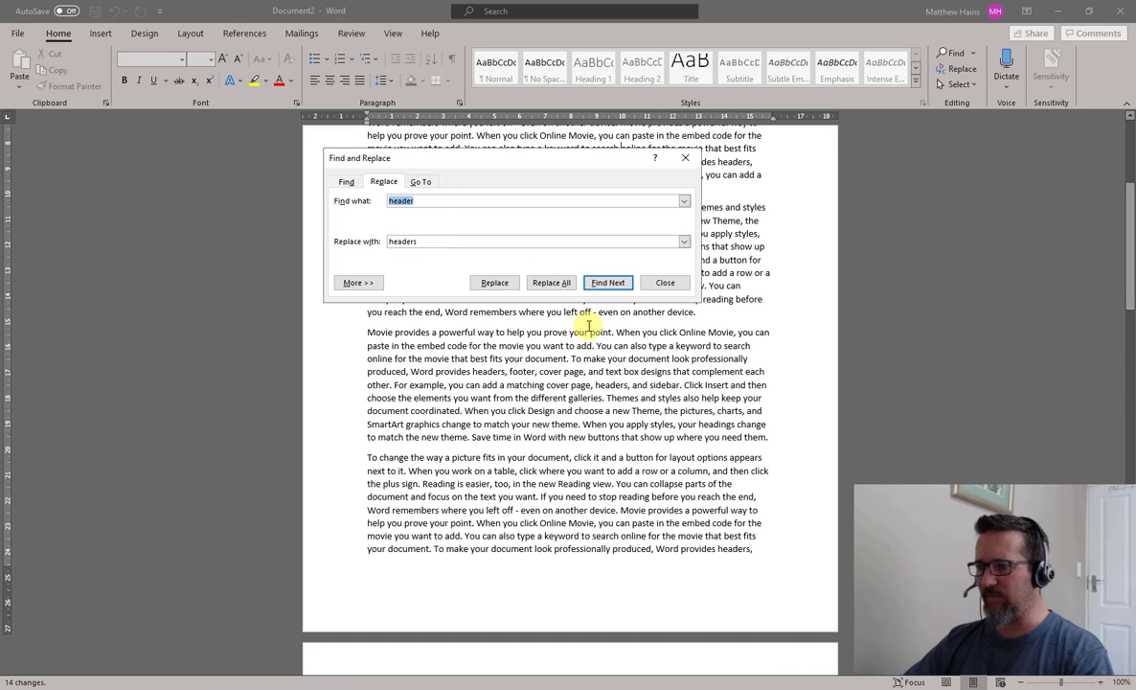
pyautogui.click(670, 282)
pyautogui.scroll(10, 611, 393)
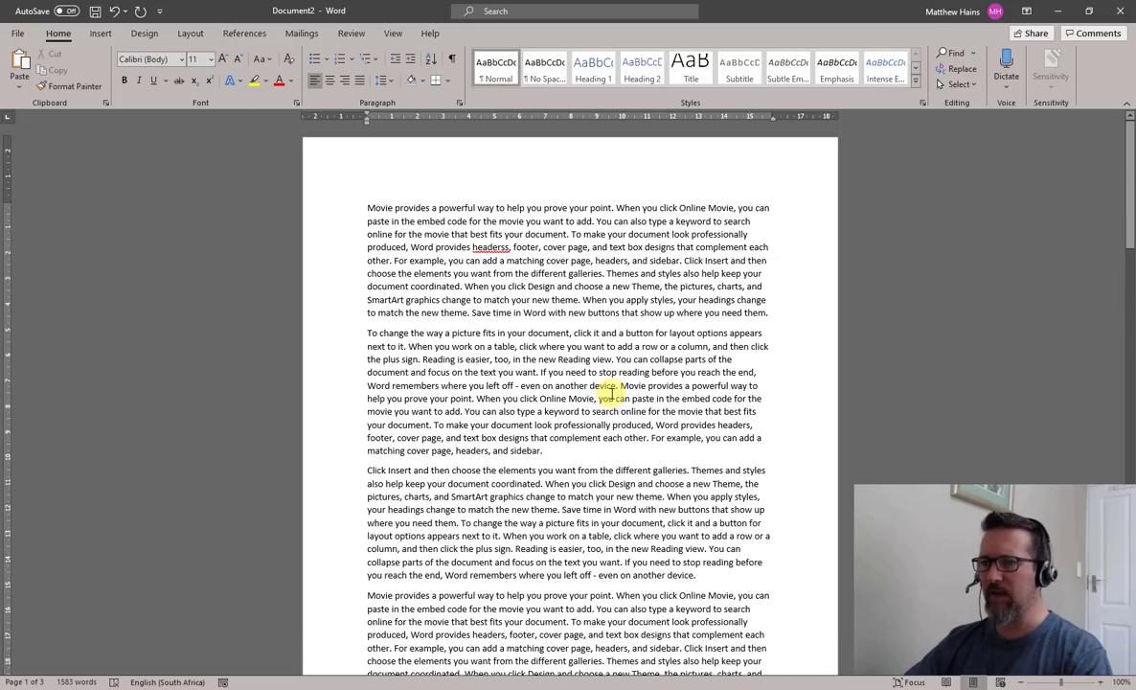
# - Search the document for "headers" and examine the first match in the opening paragraph
pyautogui.click(200, 286)
pyautogui.hotkey('ctrl', 'f')
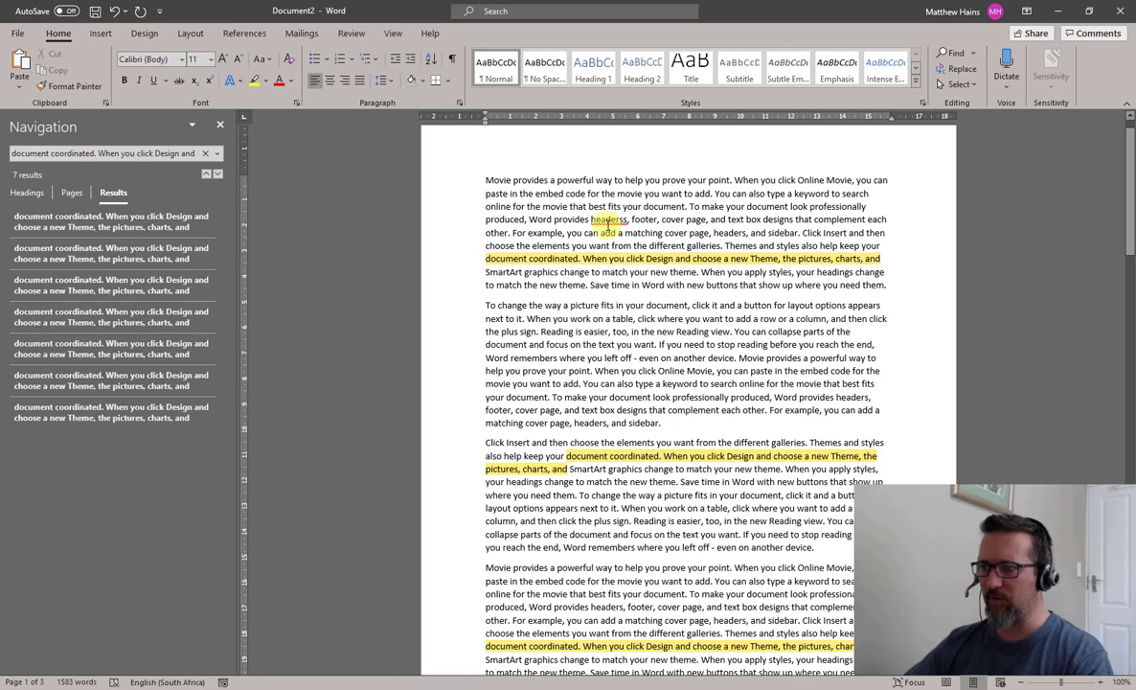
pyautogui.click(163, 154)
pyautogui.write('headers')
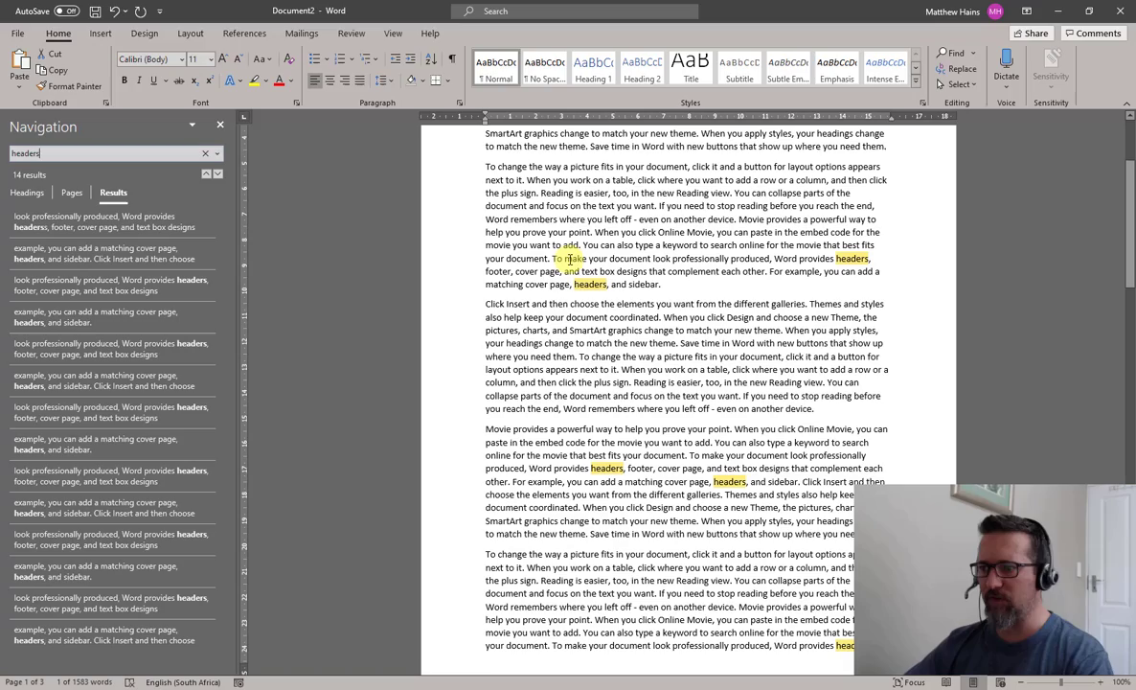
pyautogui.scroll(-3, 601, 317)
pyautogui.click(621, 232)
pyautogui.write('s')
pyautogui.click(623, 151)
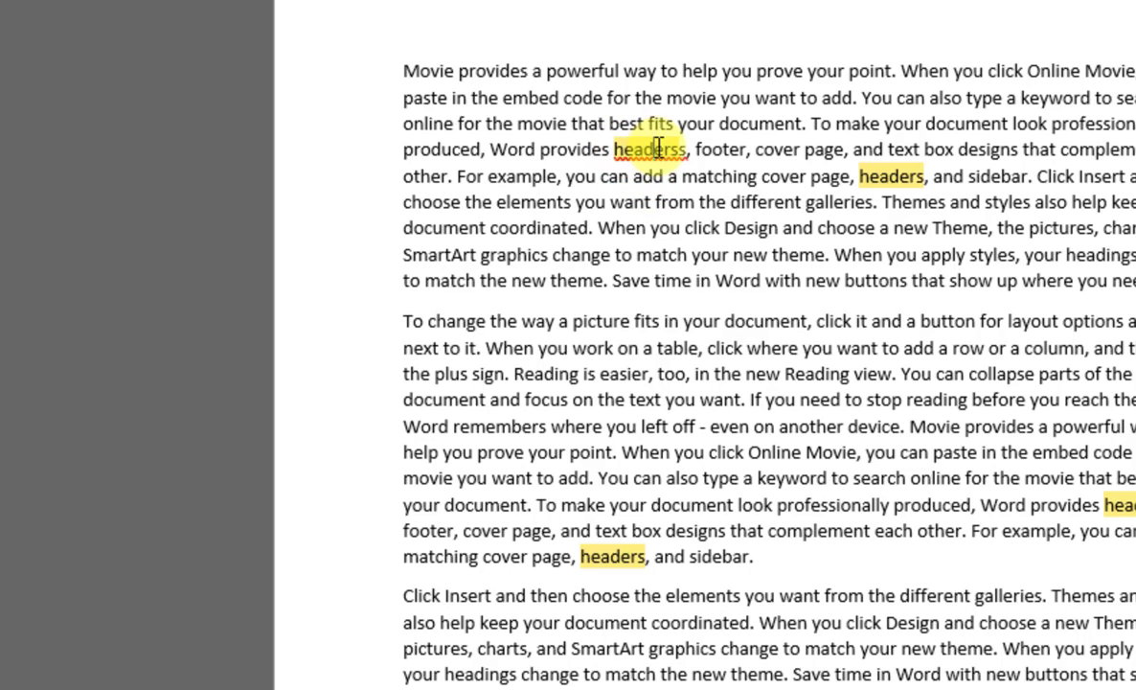
pyautogui.click(666, 150)
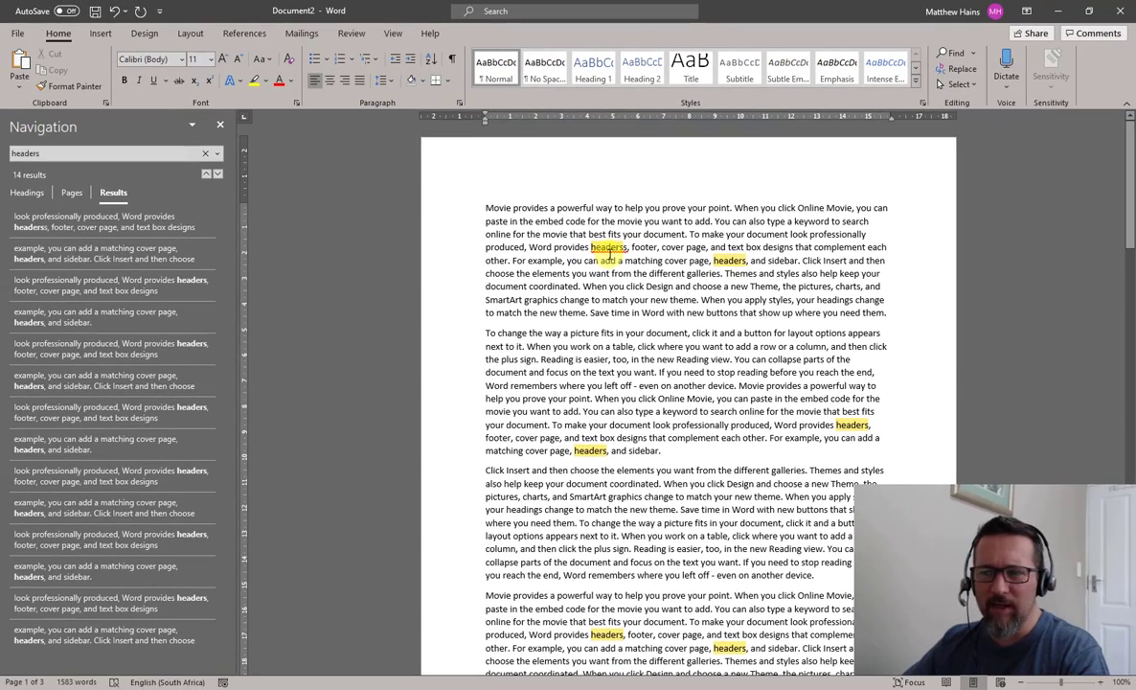
# - Undo the replacement of "header" with "headers" and close the search results
pyautogui.hotkey('ctrl', 'z')
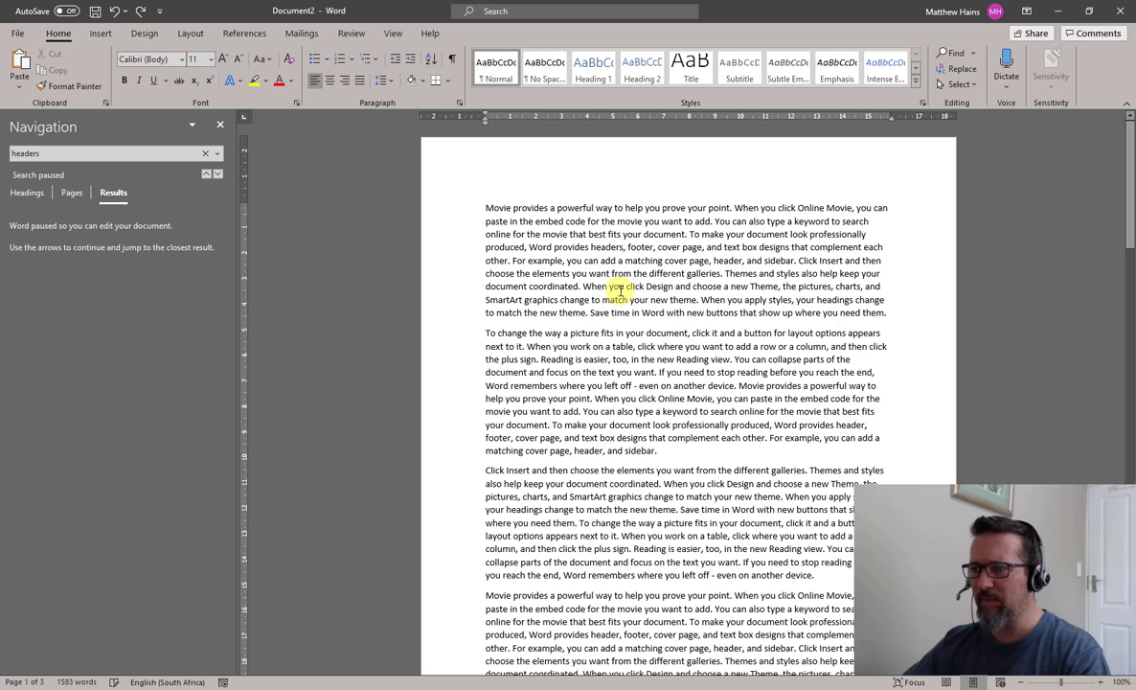
pyautogui.doubleClick(606, 247)
pyautogui.click(608, 260)
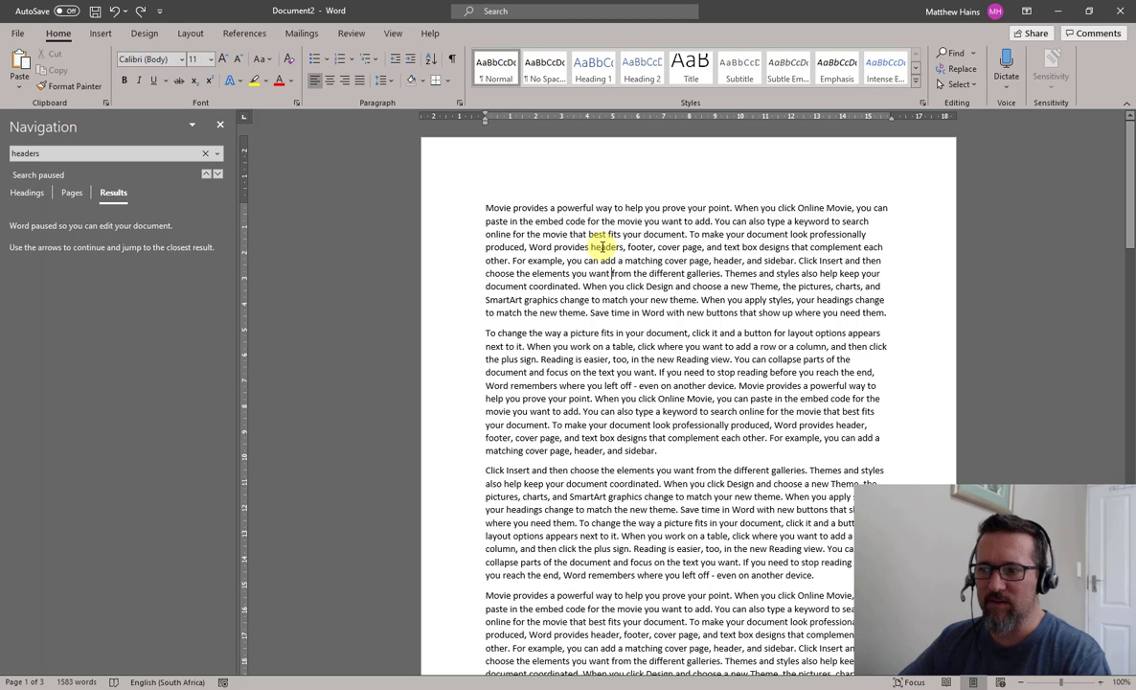
pyautogui.click(220, 124)
# - Set up a replacement of "header" with "headers" that finds whole words only
pyautogui.hotkey('ctrl', 'h')
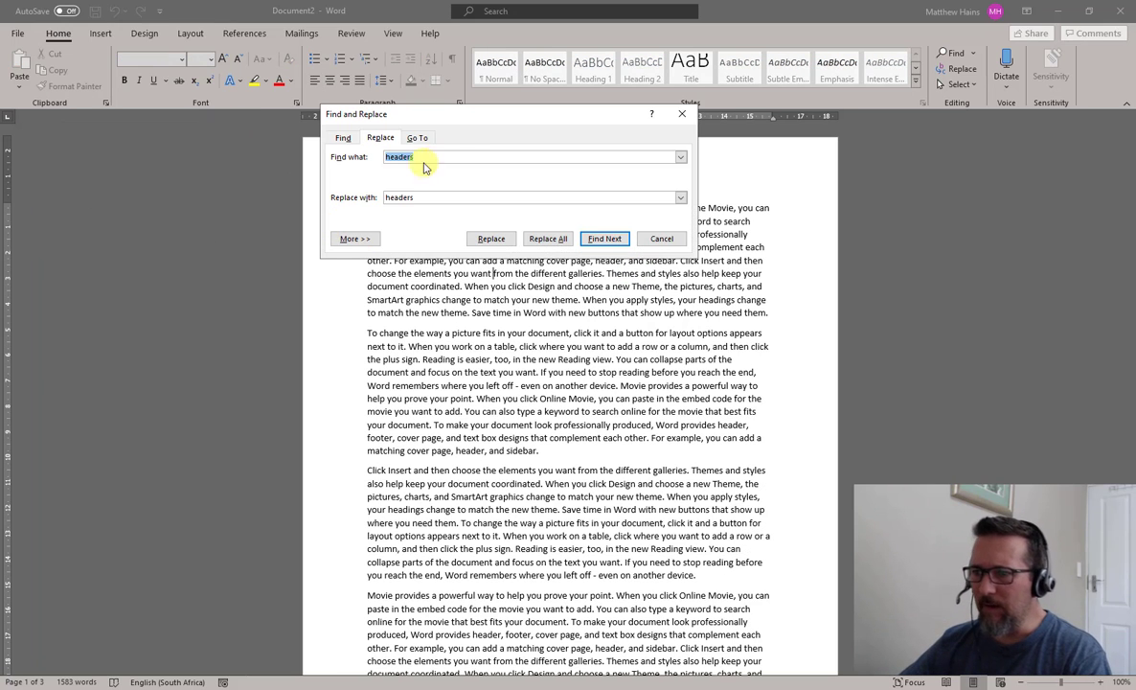
pyautogui.moveTo(470, 121); pyautogui.dragTo(234, 146)
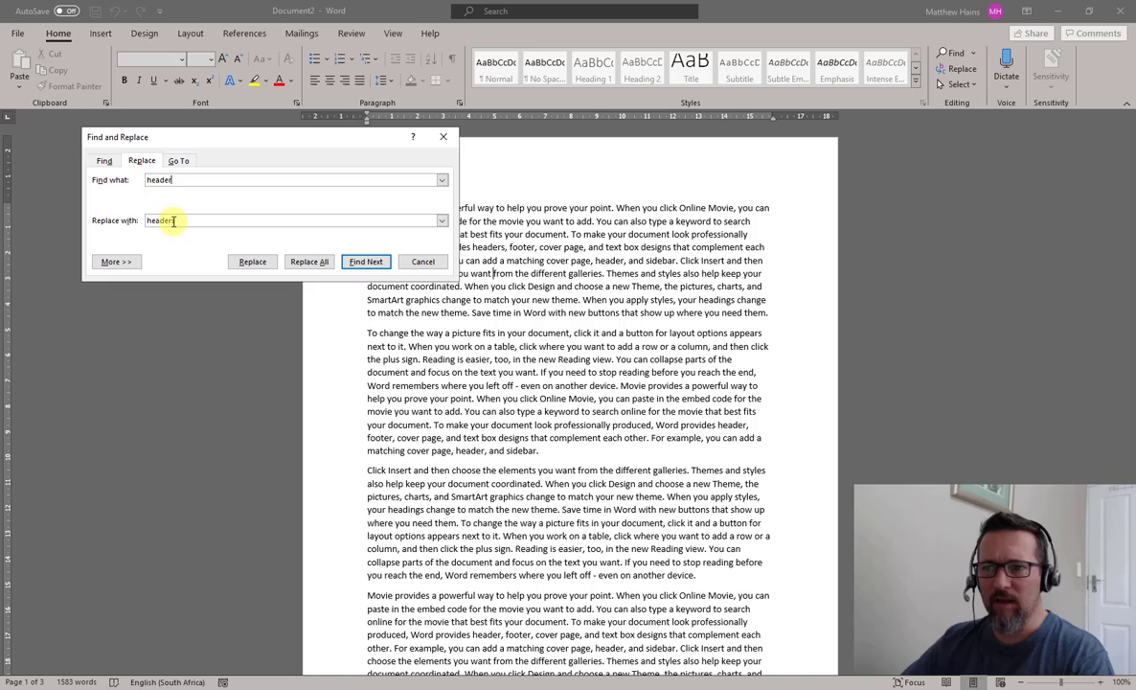
pyautogui.click(182, 222)
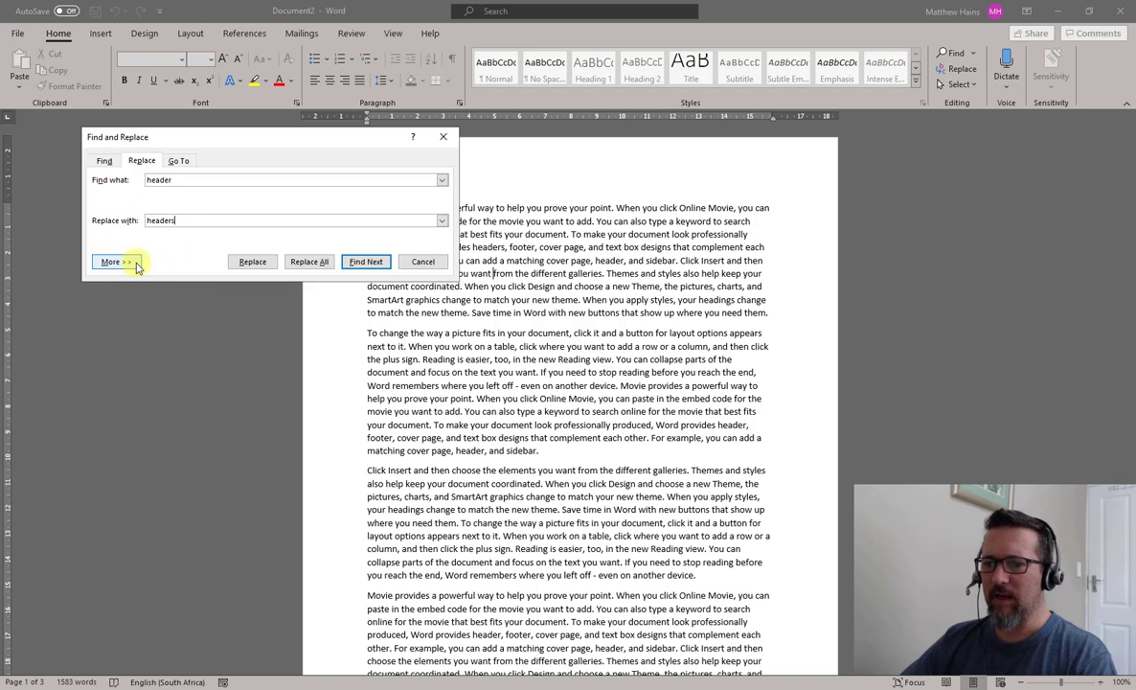
pyautogui.click(180, 183)
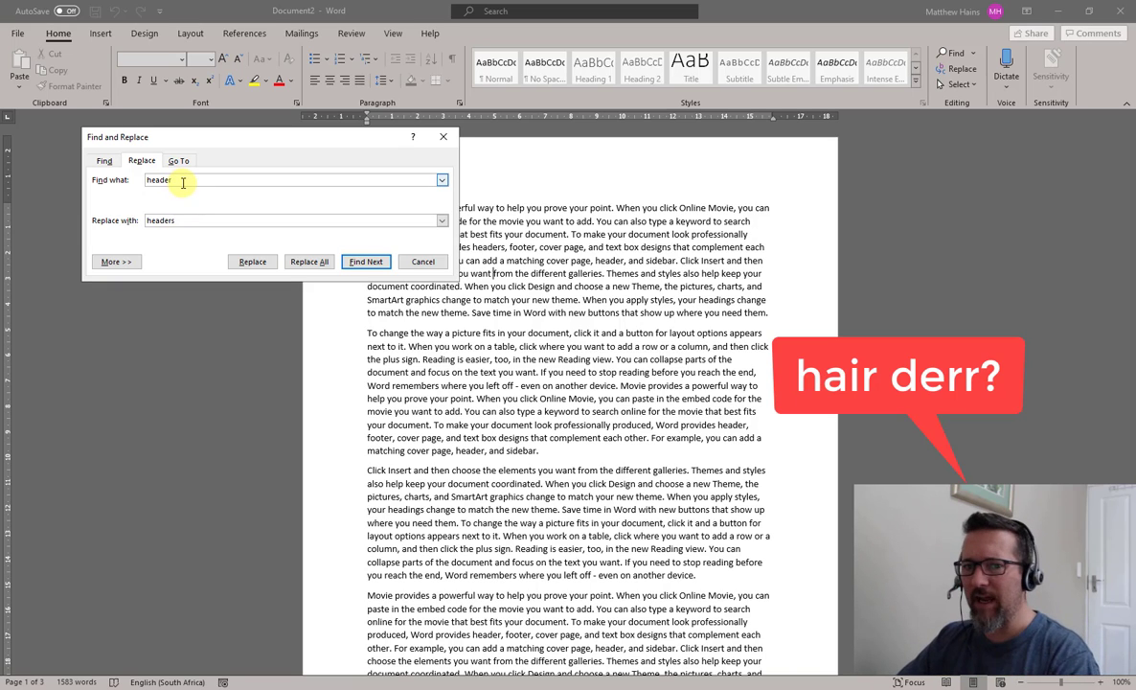
pyautogui.moveTo(271, 135); pyautogui.dragTo(245, 99)
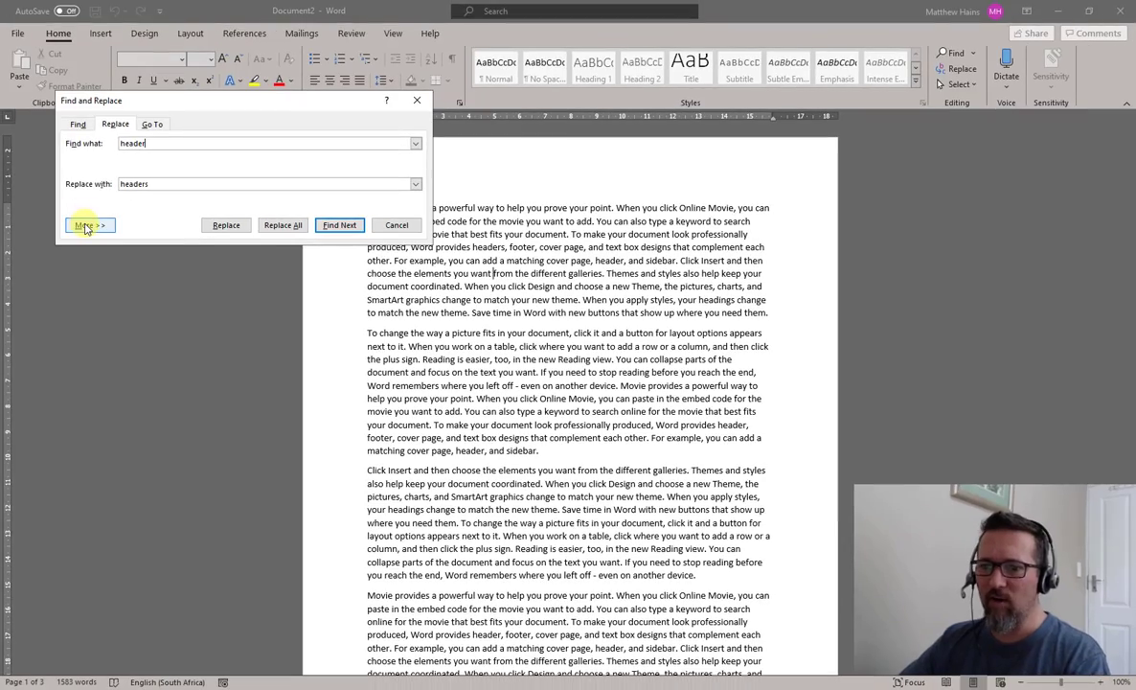
pyautogui.click(86, 226)
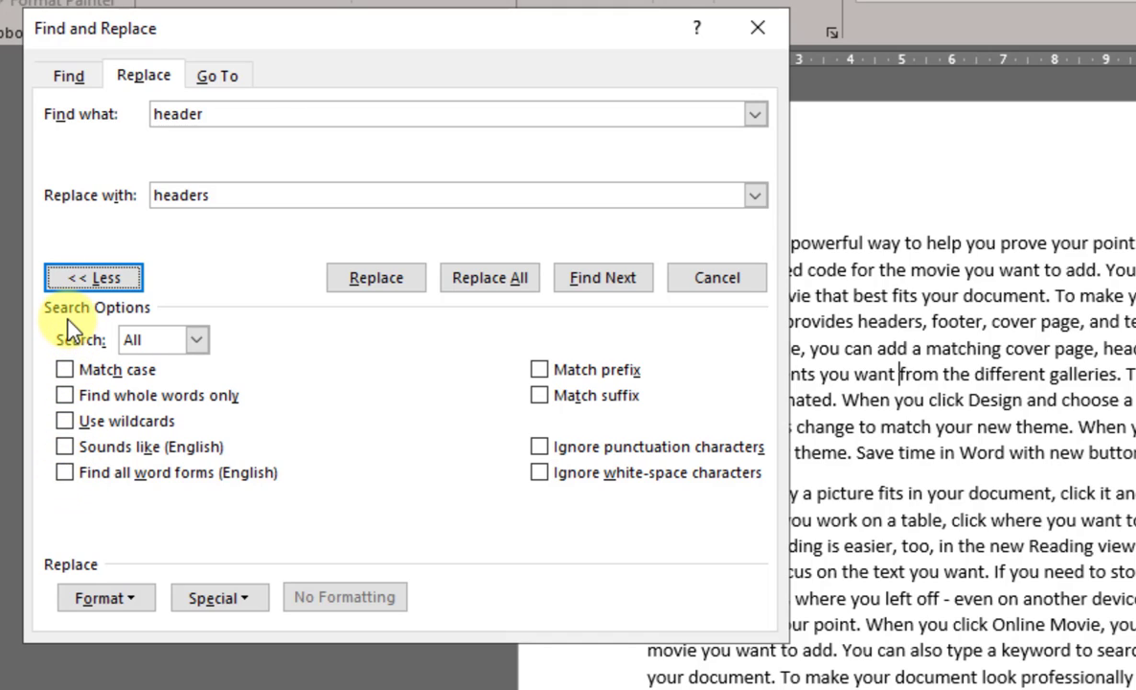
pyautogui.click(66, 394)
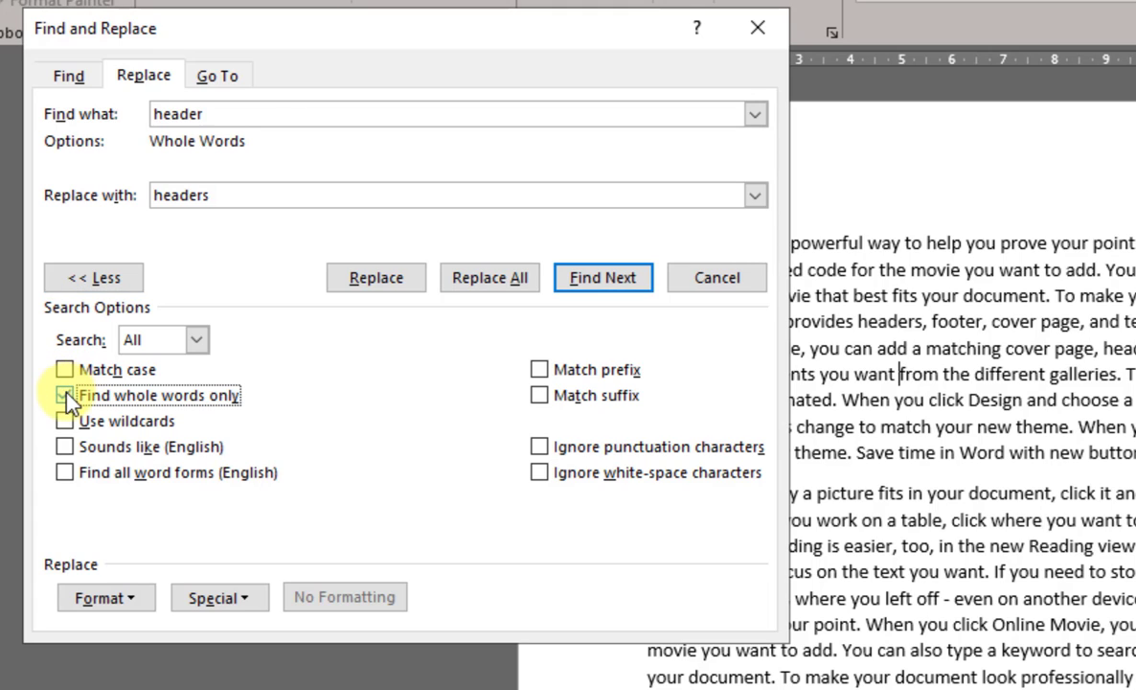
pyautogui.click(184, 403)
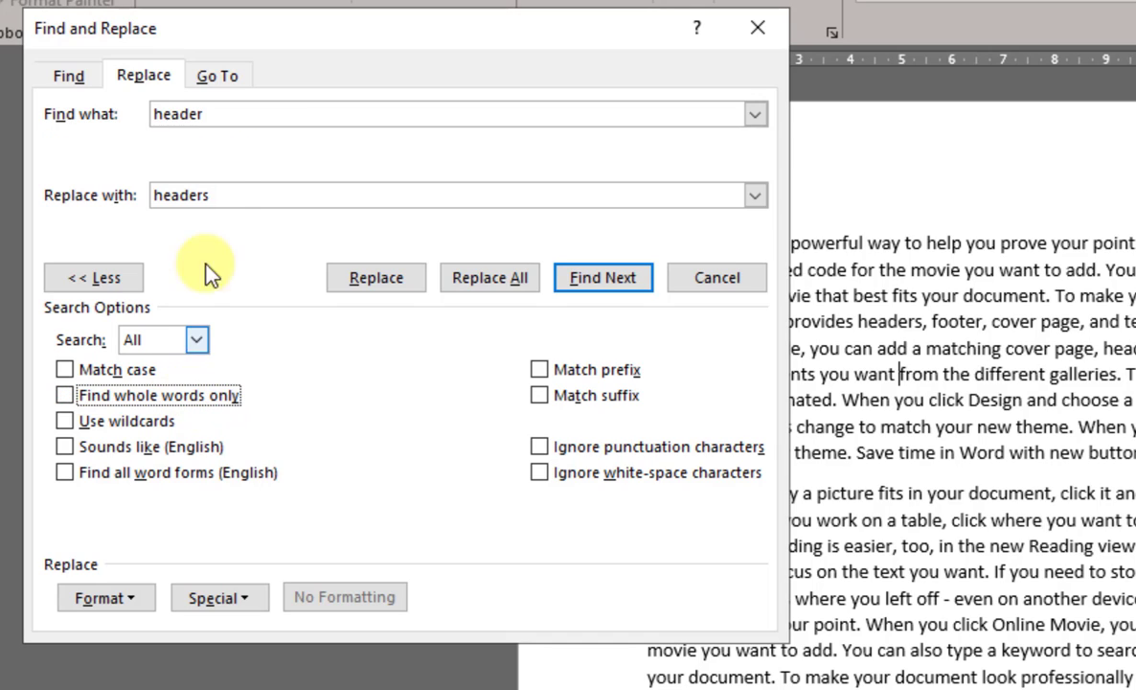
pyautogui.click(239, 197)
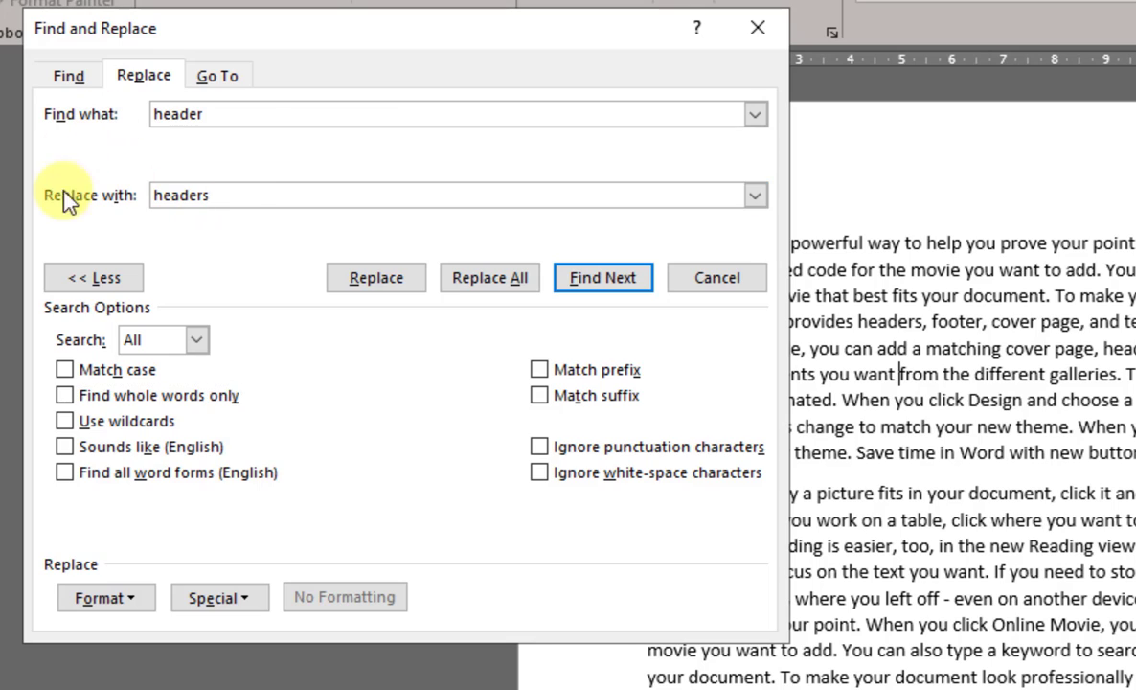
pyautogui.click(189, 114)
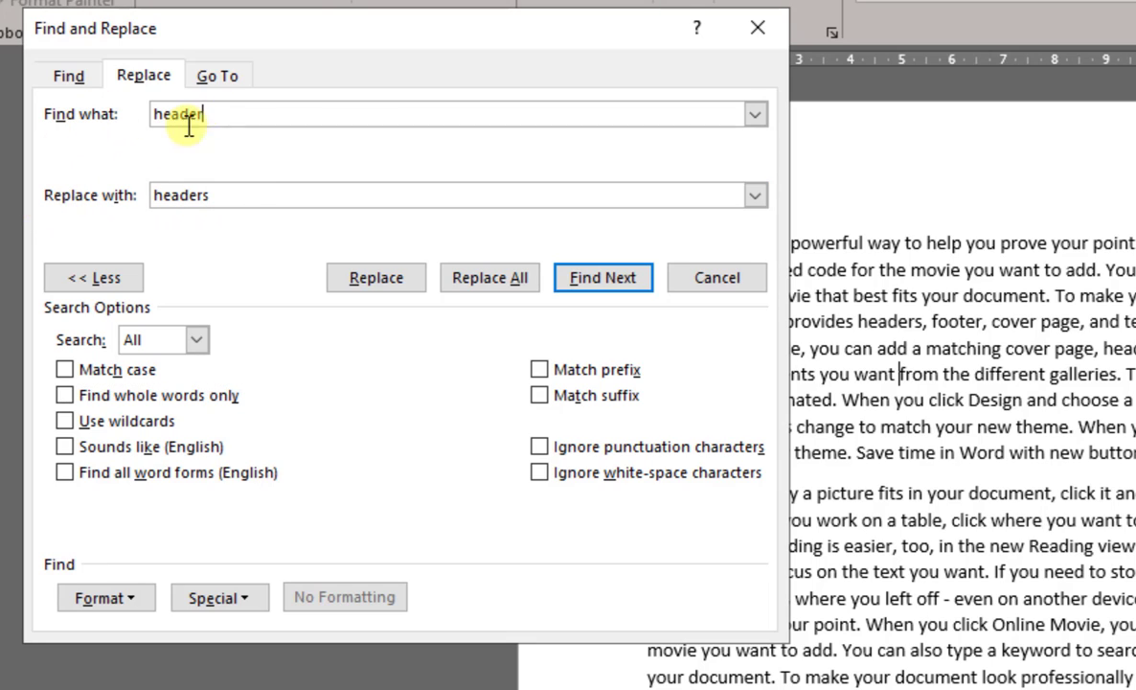
pyautogui.click(96, 396)
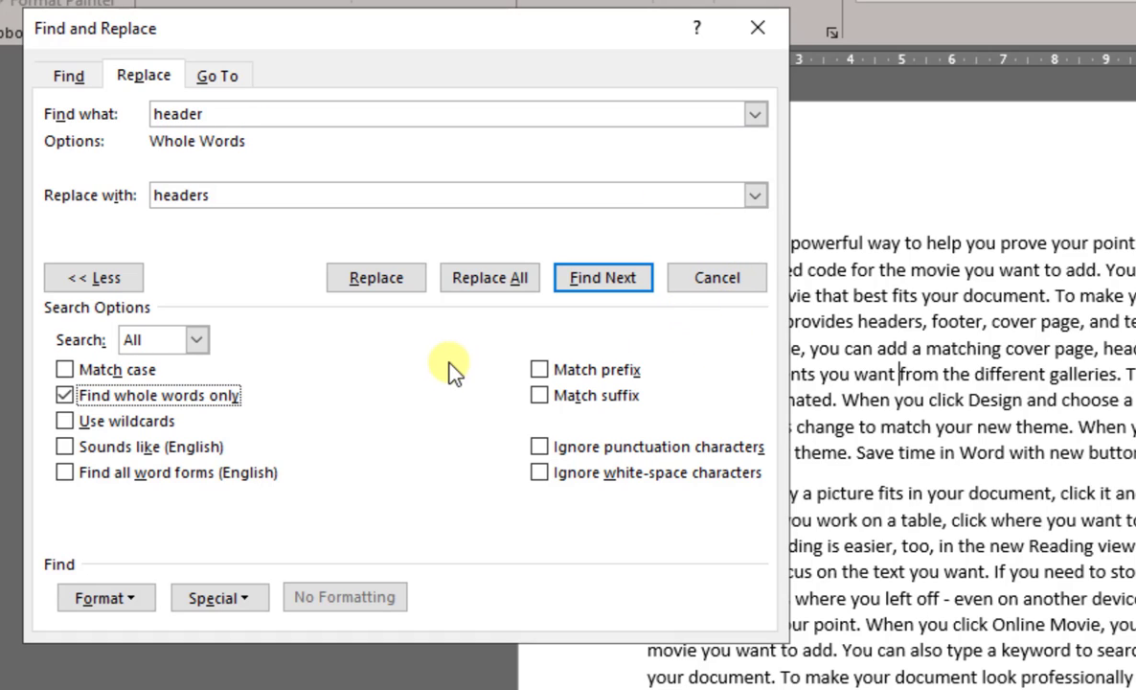
# - Format the replacement text "headers" with font size 14 and a darker blue Accent 1 font color
pyautogui.click(318, 198)
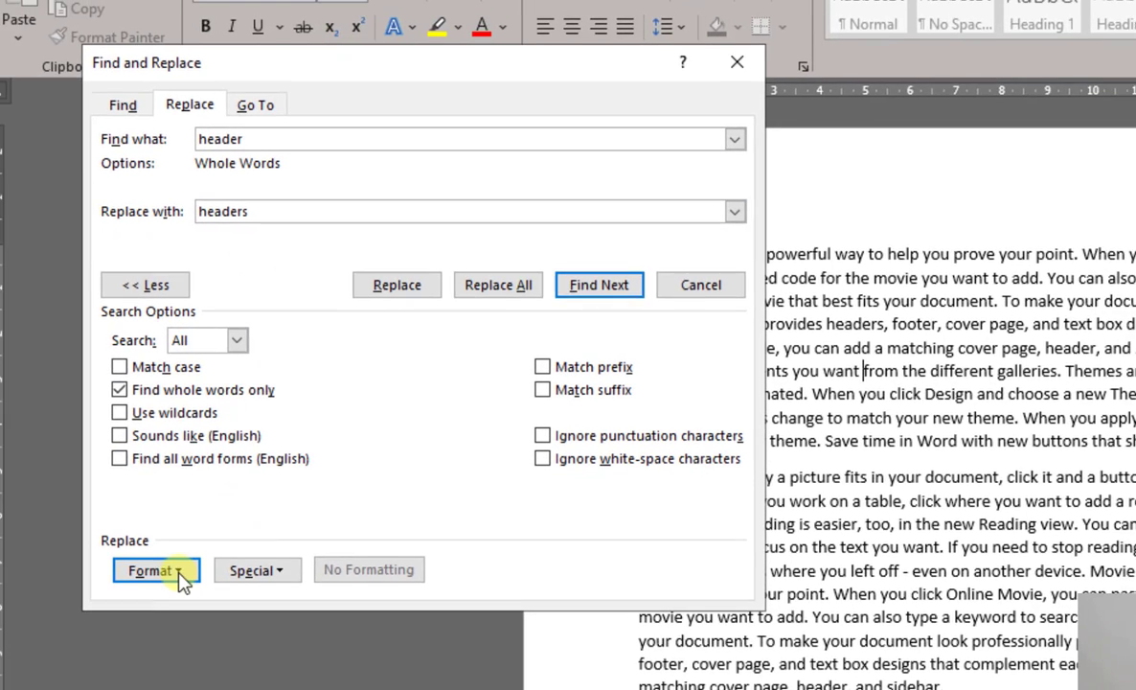
pyautogui.click(143, 591)
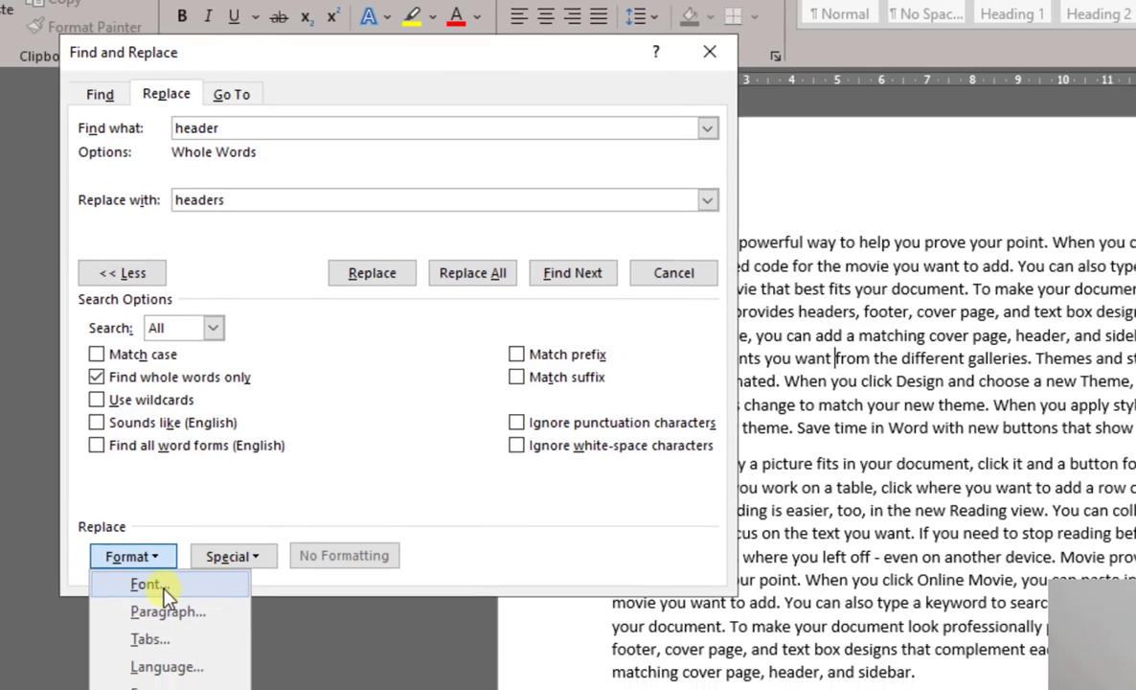
pyautogui.click(190, 606)
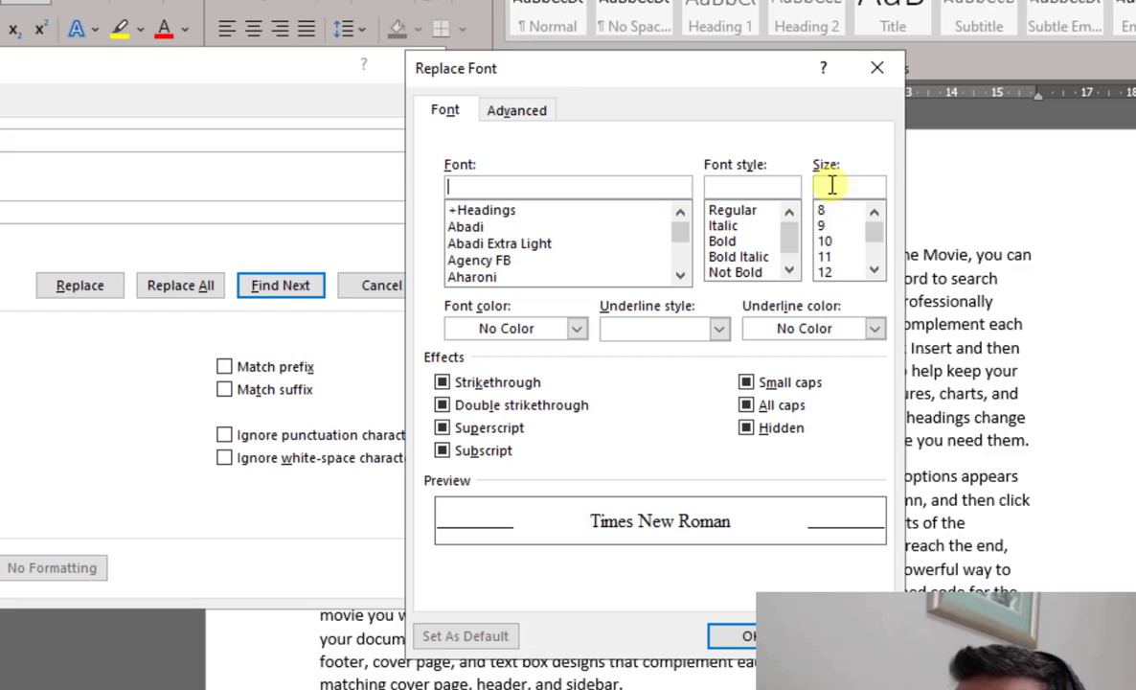
pyautogui.click(826, 272)
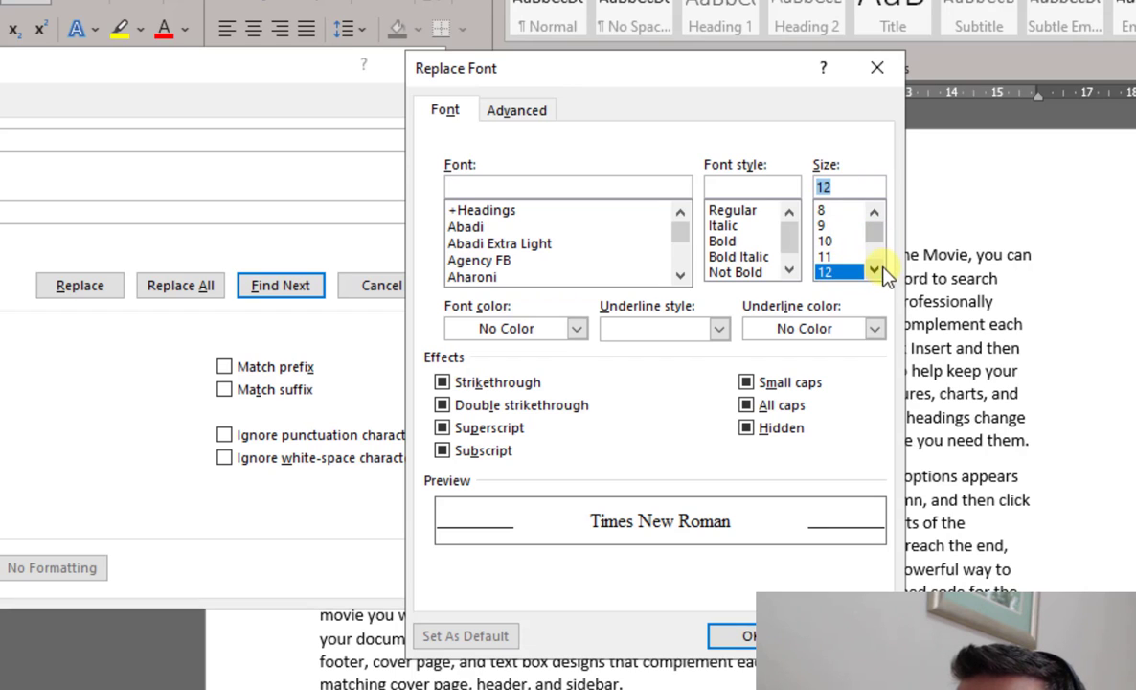
pyautogui.click(875, 271)
pyautogui.click(826, 272)
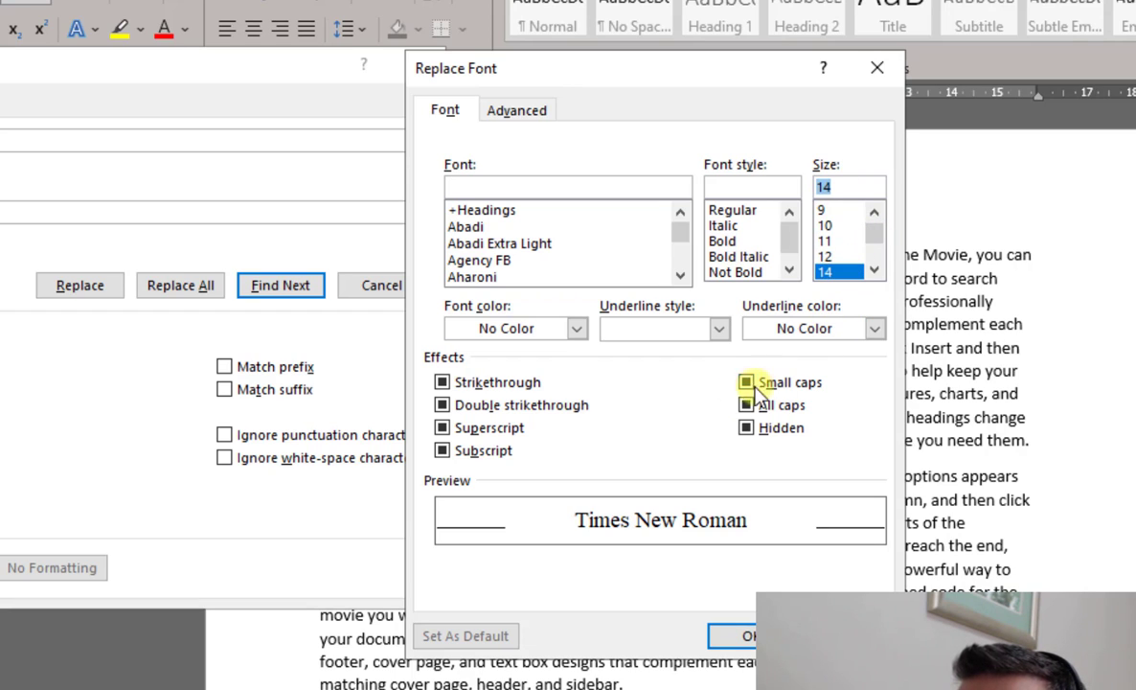
pyautogui.click(576, 329)
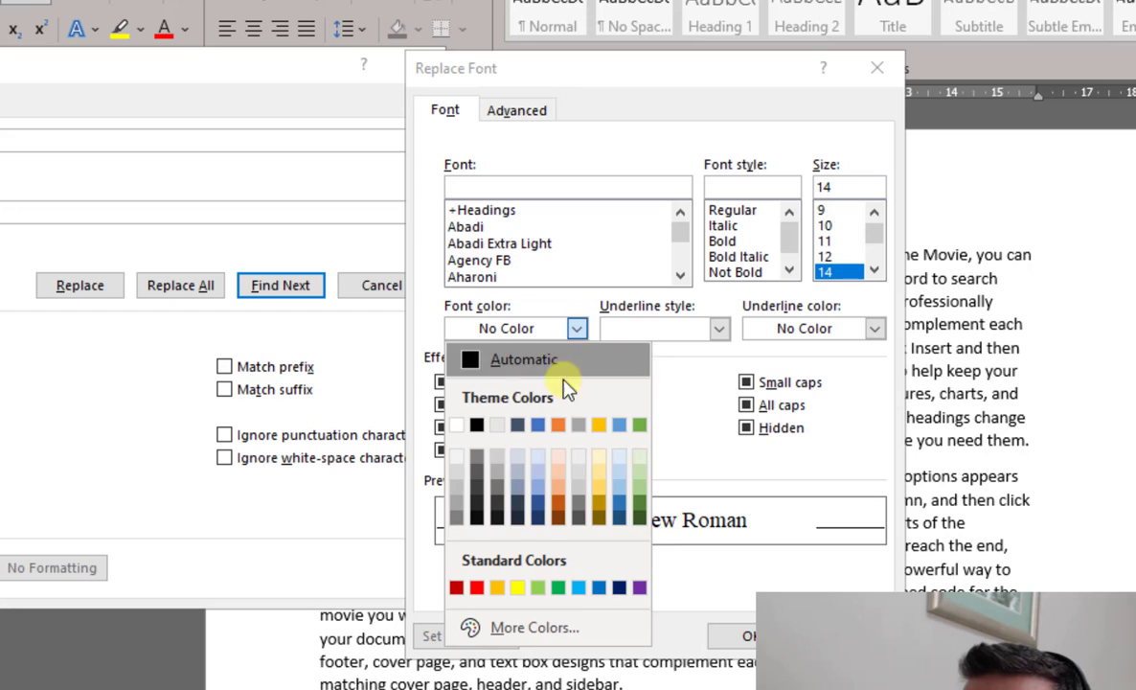
pyautogui.click(536, 506)
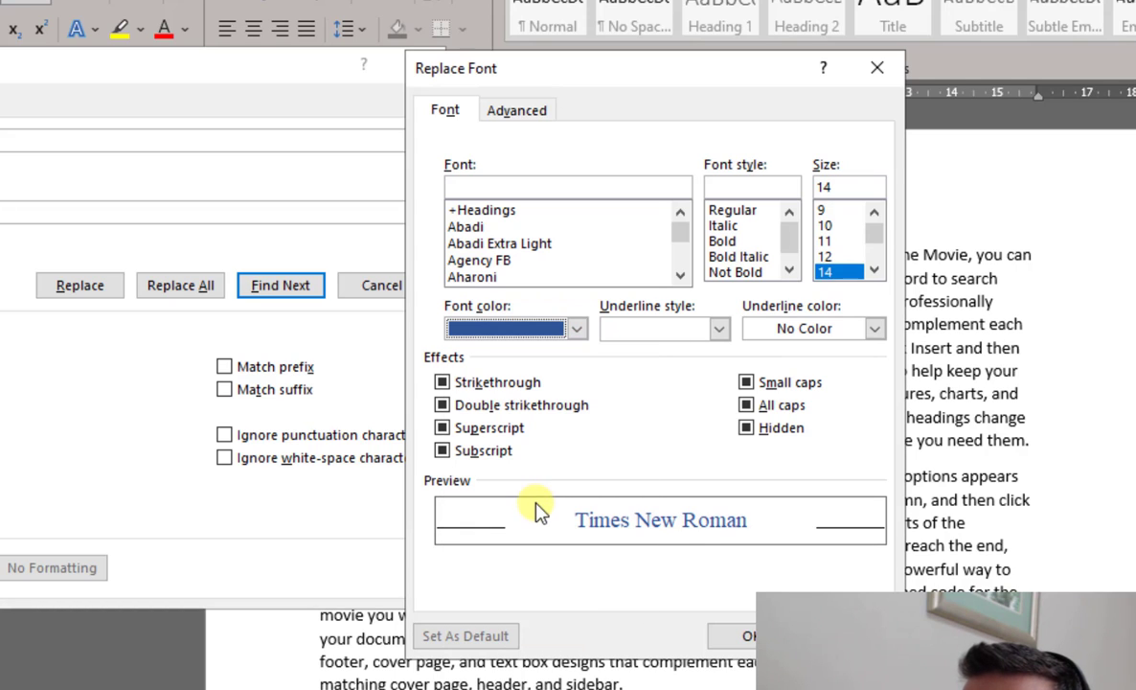
pyautogui.click(750, 636)
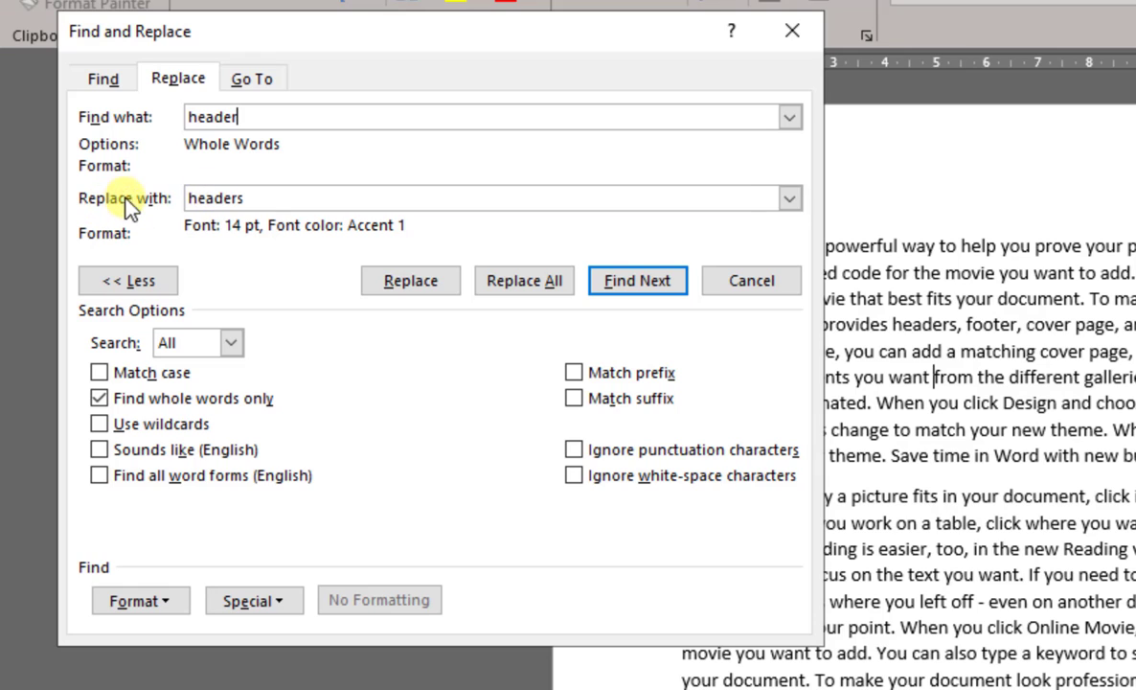
# - Replace all whole-word occurrences of "header" with the formatted "headers" and close Find and Replace
pyautogui.click(258, 198)
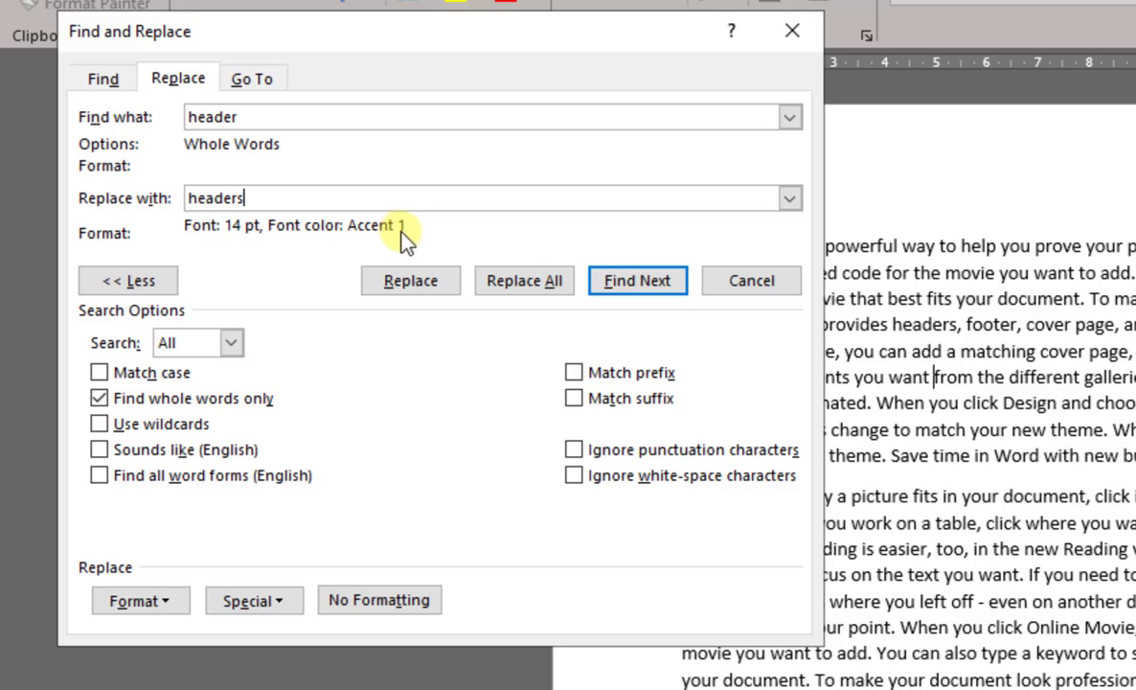
pyautogui.click(537, 284)
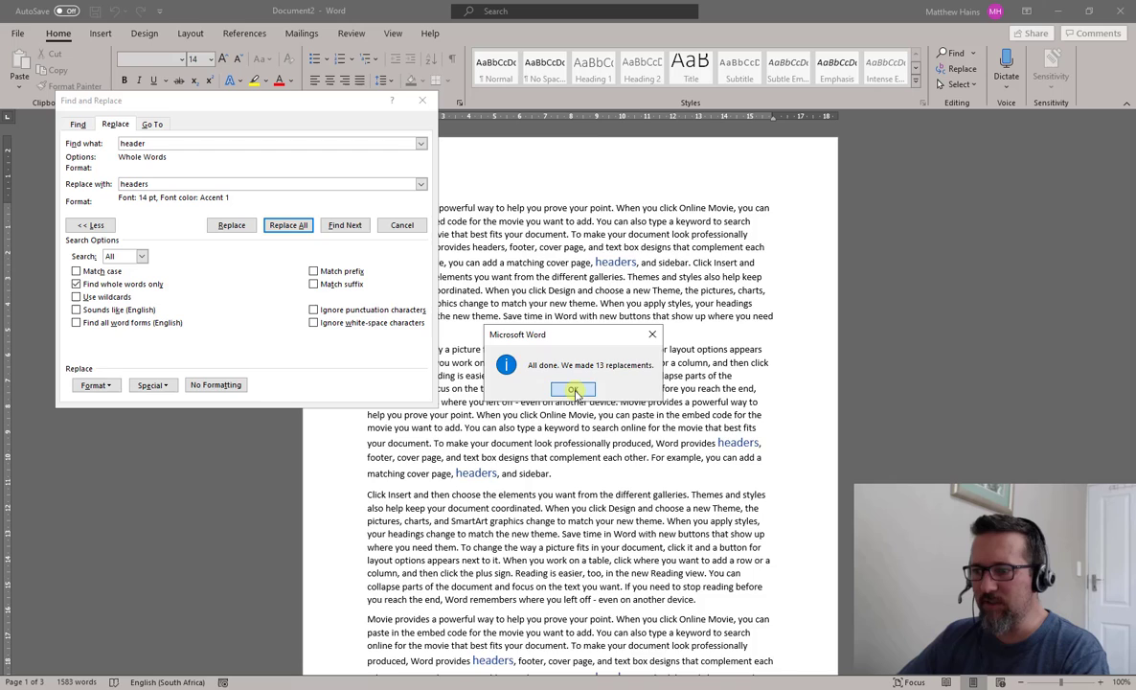
pyautogui.click(866, 513)
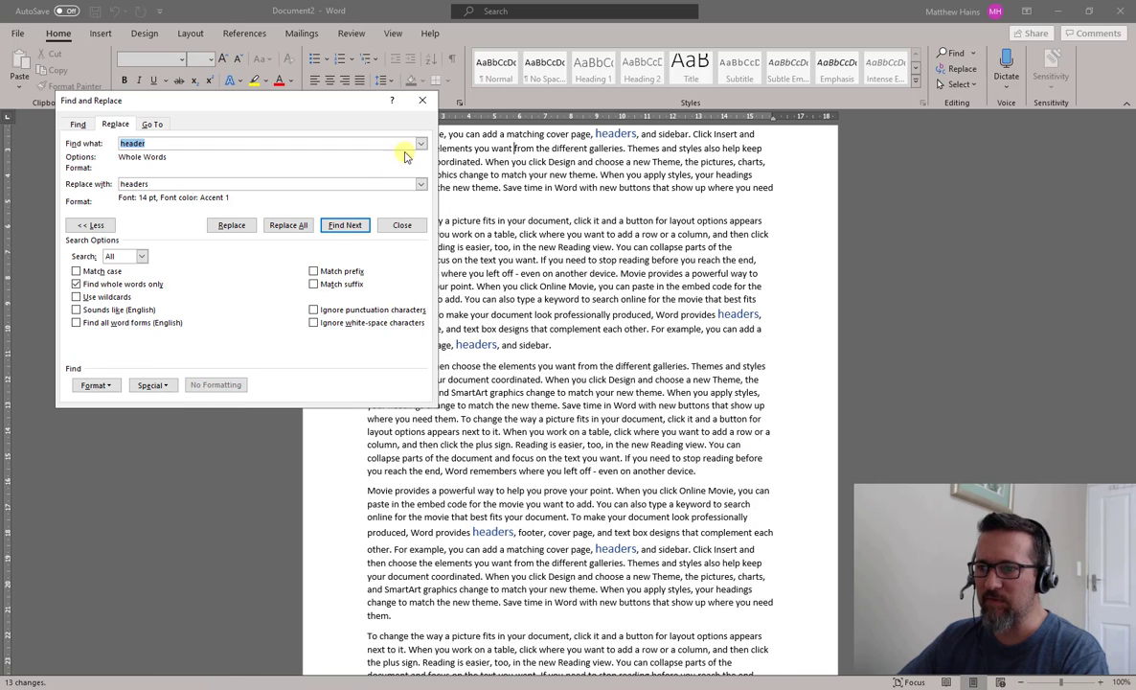
pyautogui.click(423, 102)
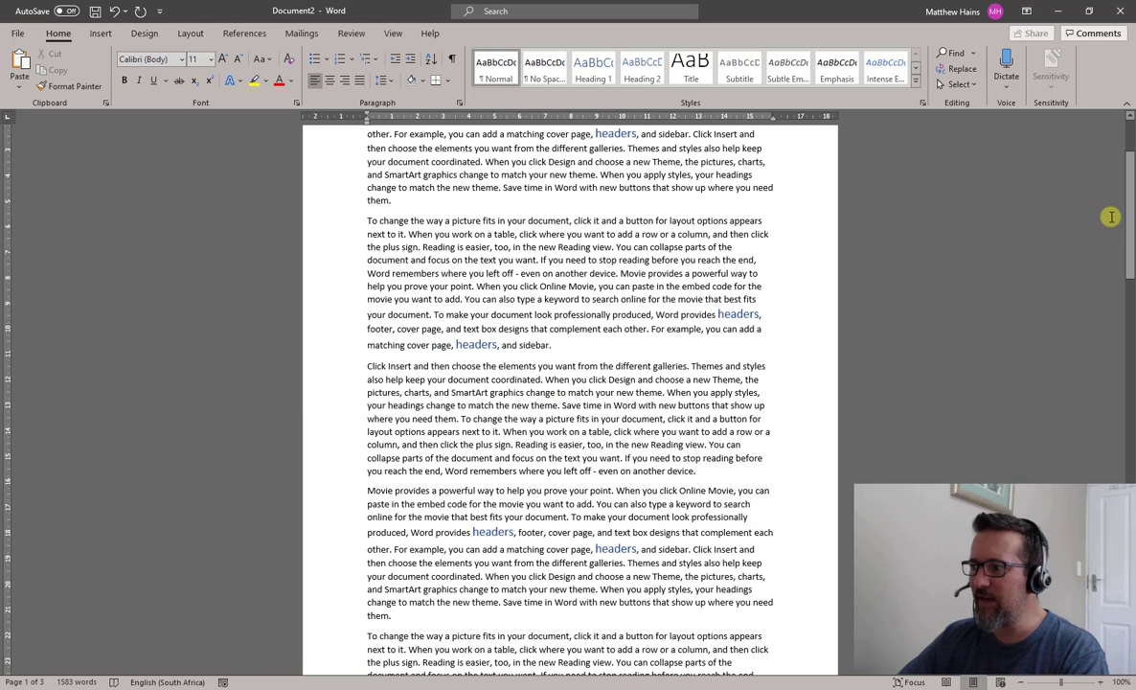
# - Compare the originally plural "headers" in the opening paragraph with the formatted replacement on the line below it
pyautogui.moveTo(1133, 223); pyautogui.dragTo(1132, 194)
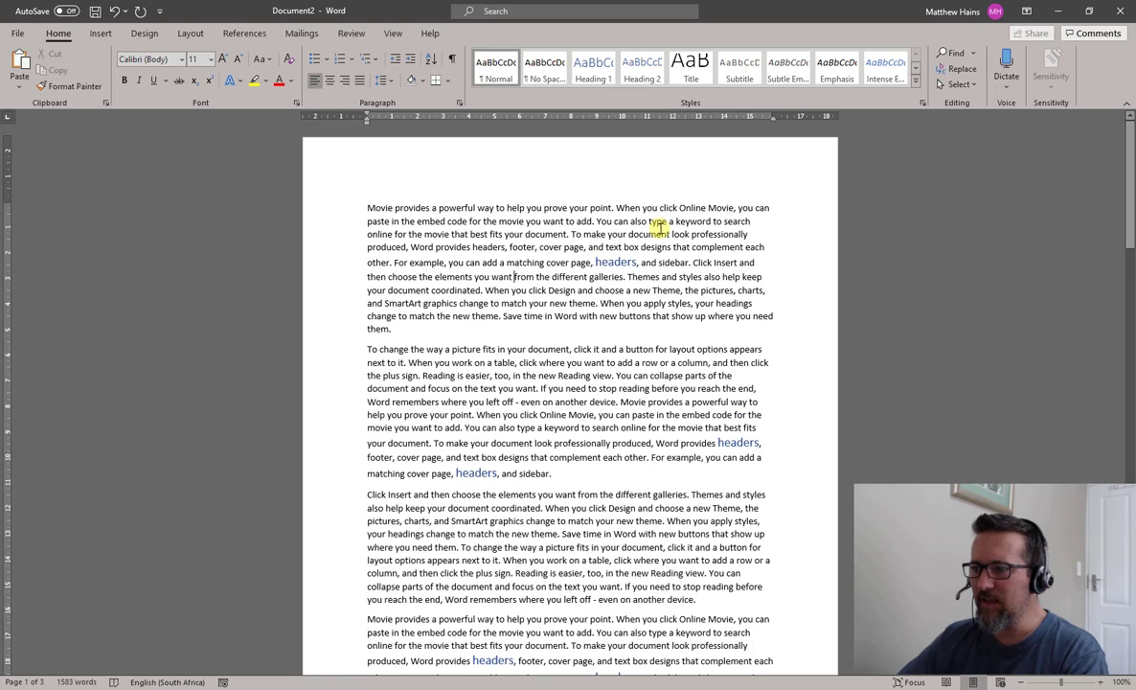
pyautogui.doubleClick(474, 246)
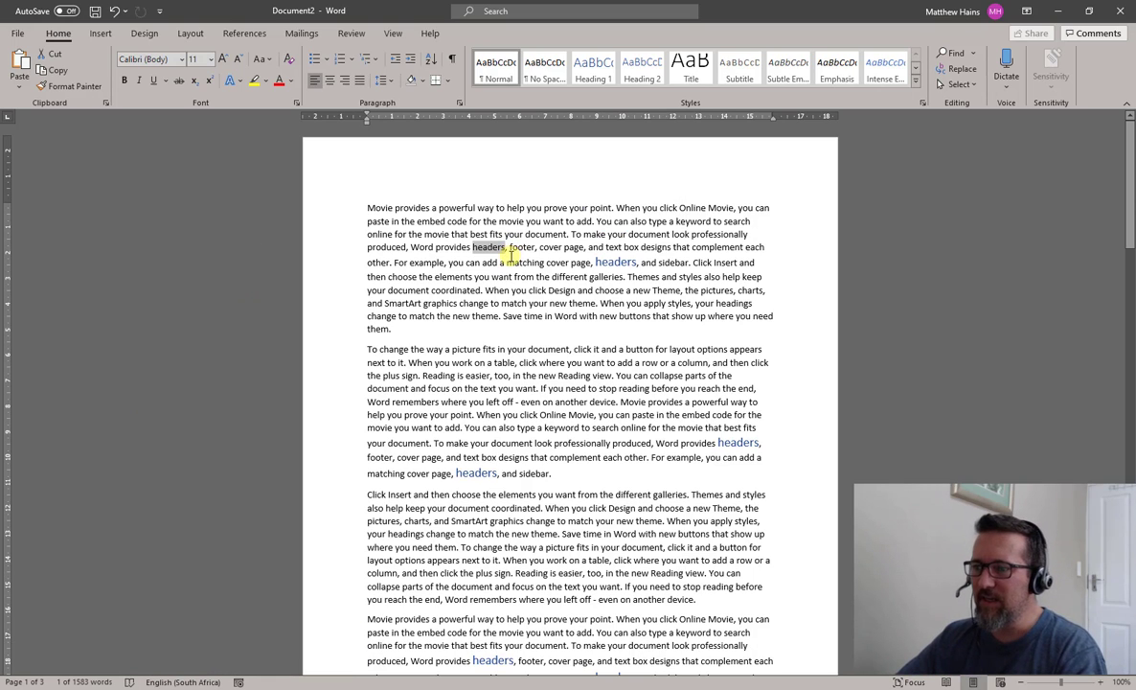
pyautogui.click(447, 247)
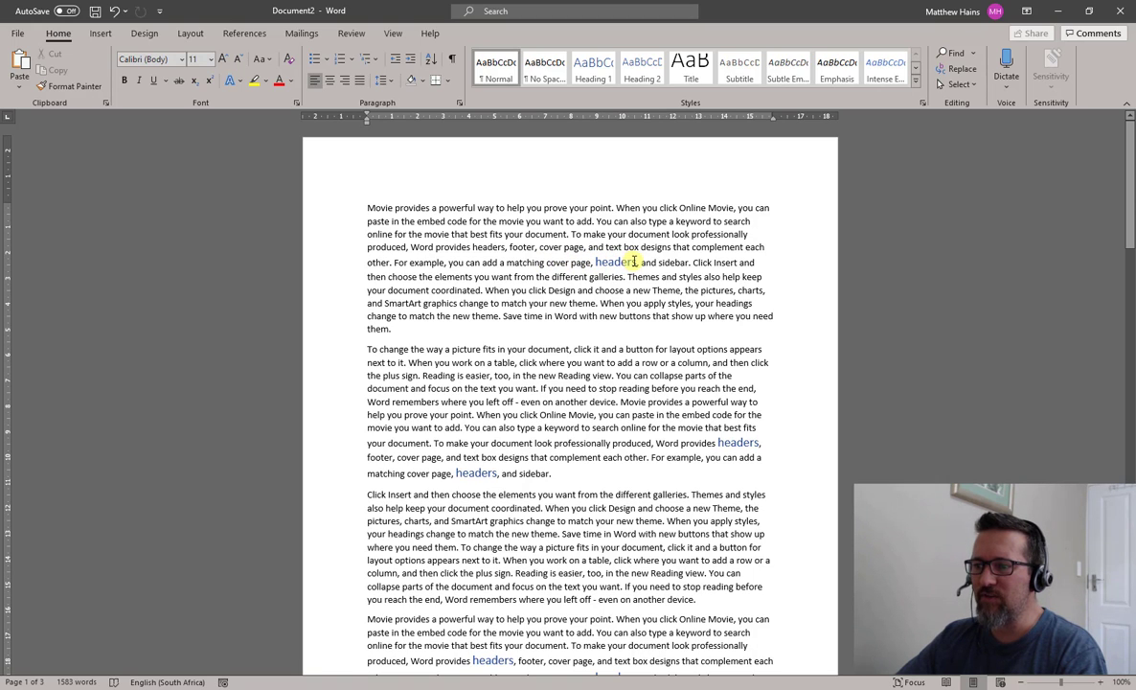
pyautogui.click(618, 261)
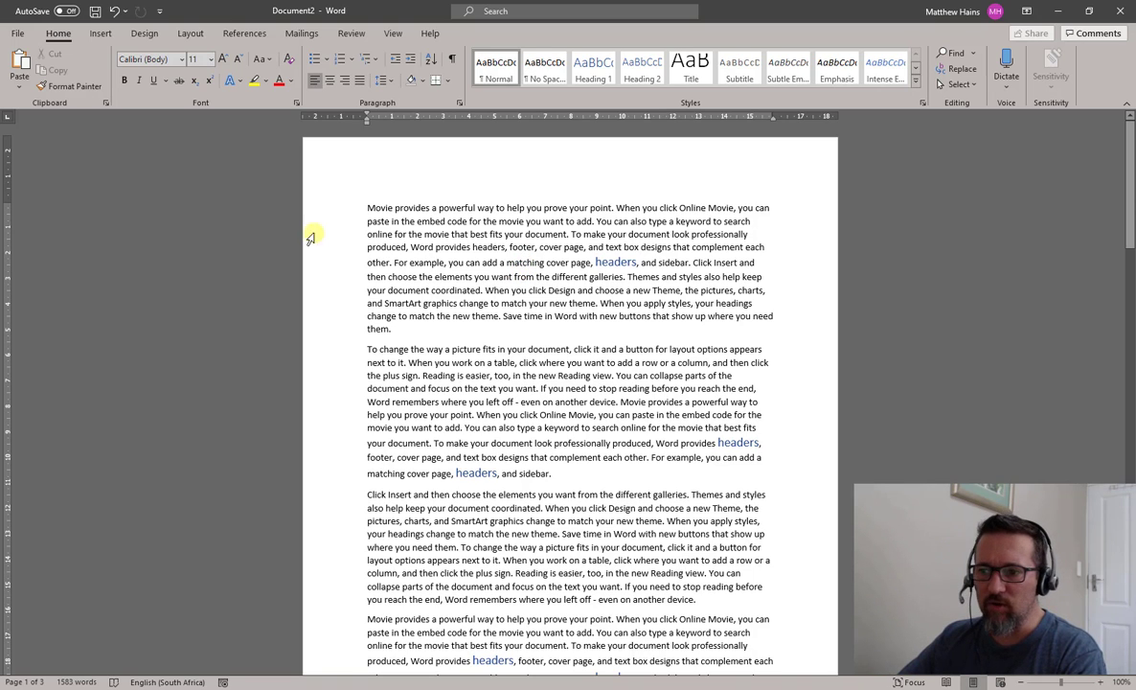
# - Reopen the "header" replacement settings and add highlighting to the format of the replacement text "headers"
pyautogui.hotkey('ctrl', 'h')
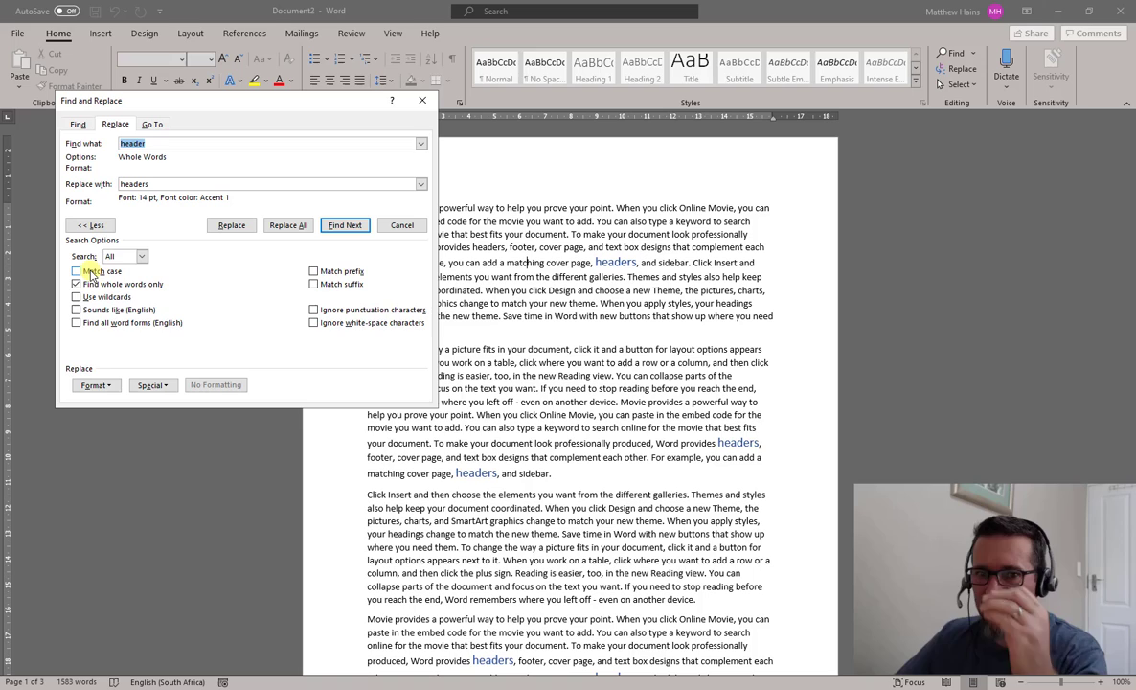
pyautogui.click(108, 386)
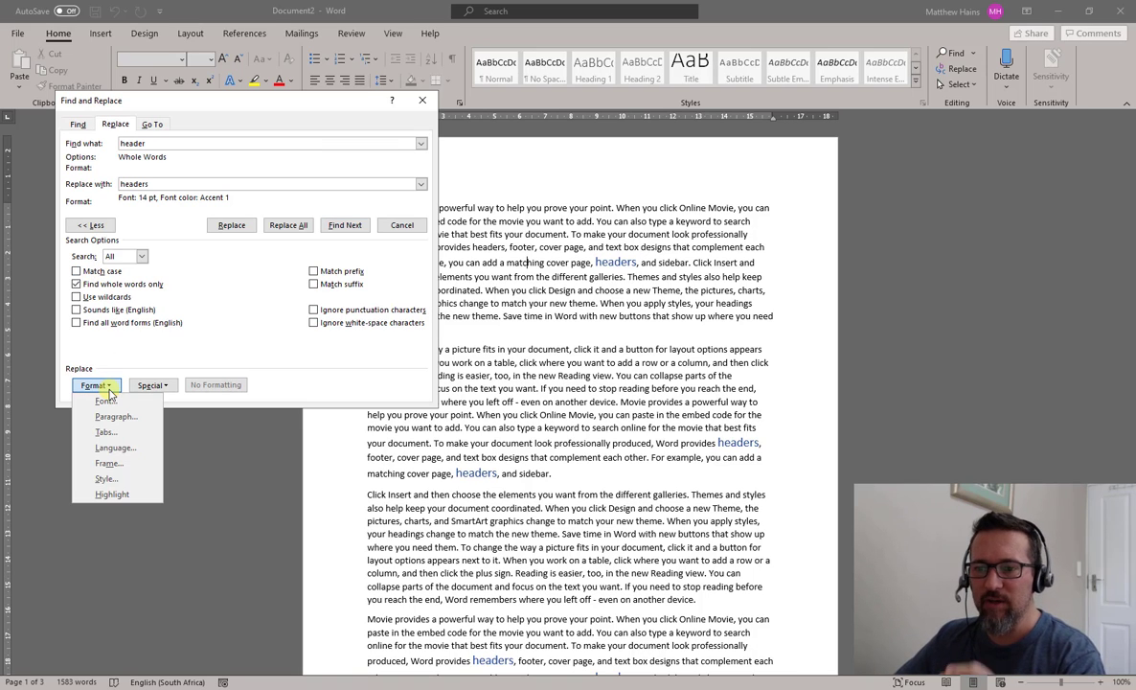
pyautogui.click(159, 184)
pyautogui.click(97, 384)
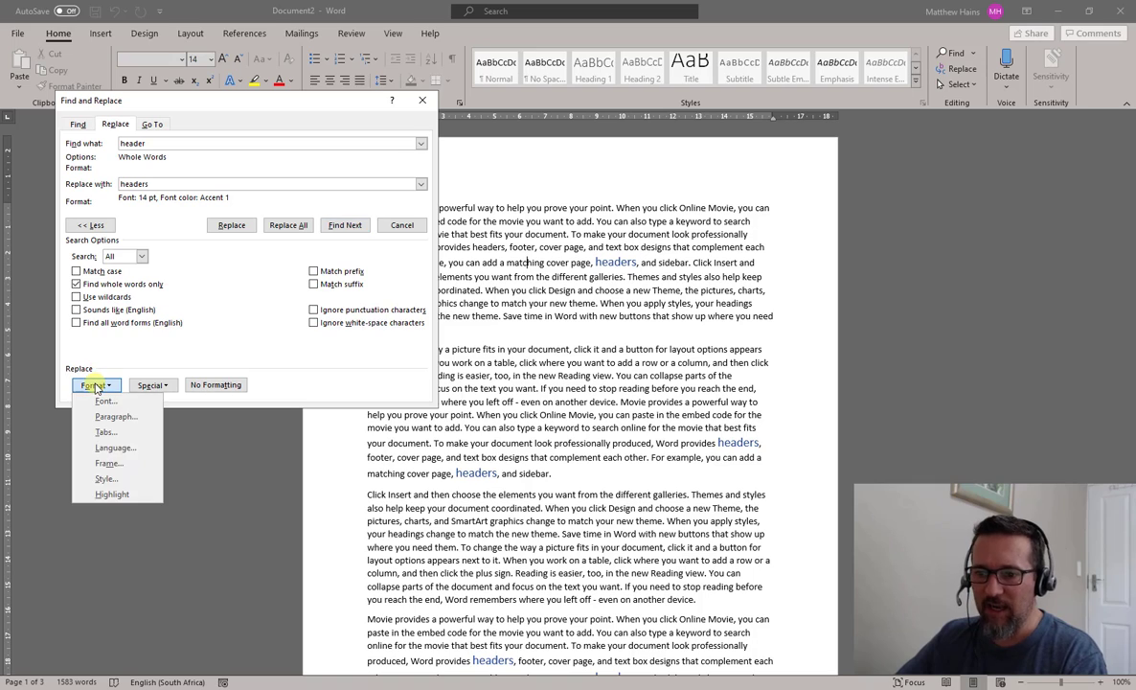
pyautogui.click(115, 495)
# - Change the search word from "header" to "headers" and replace all matches with the highlighted, formatted "headers"
pyautogui.click(297, 225)
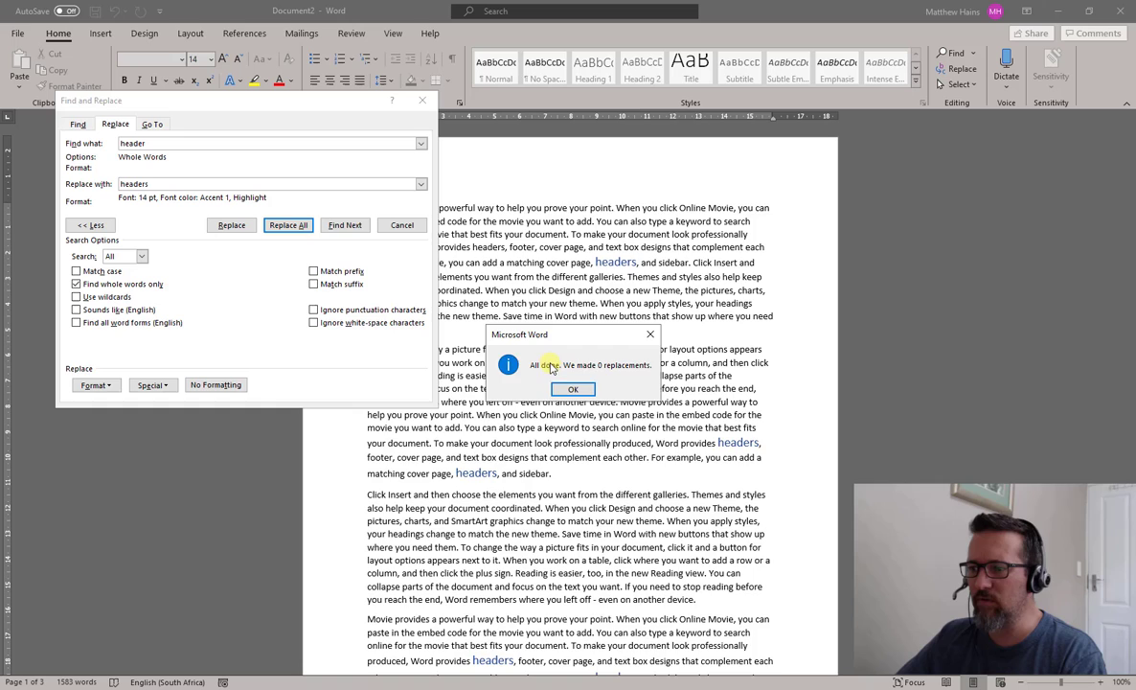
pyautogui.press('Return')
pyautogui.click(184, 142)
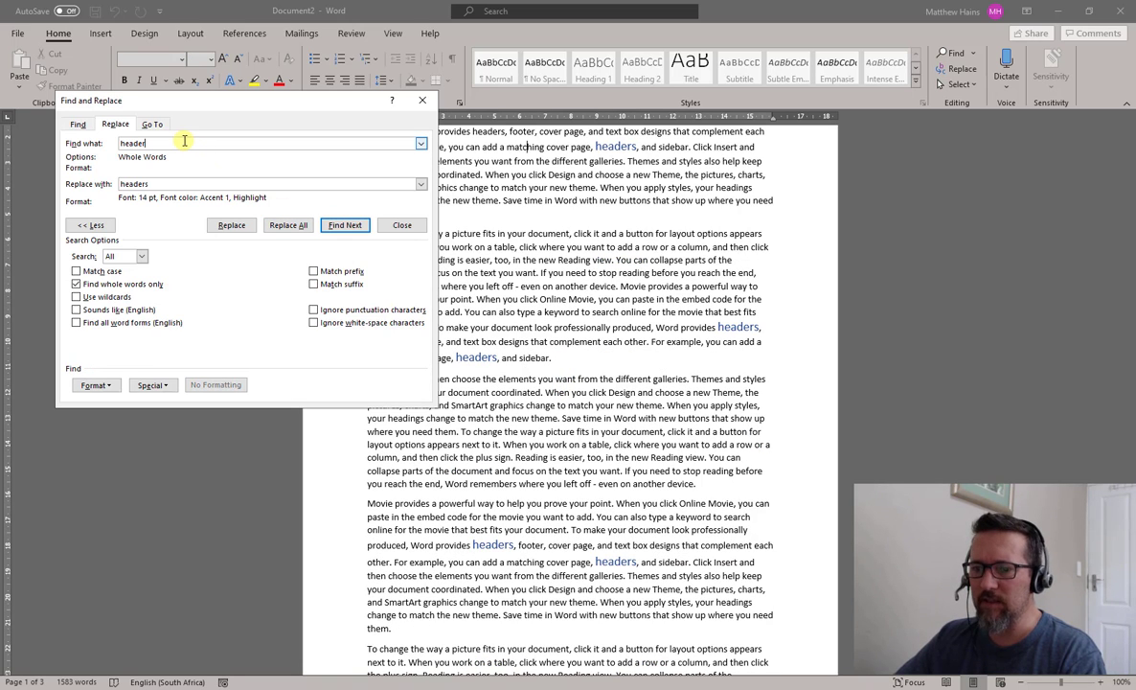
pyautogui.click(287, 224)
pyautogui.click(574, 390)
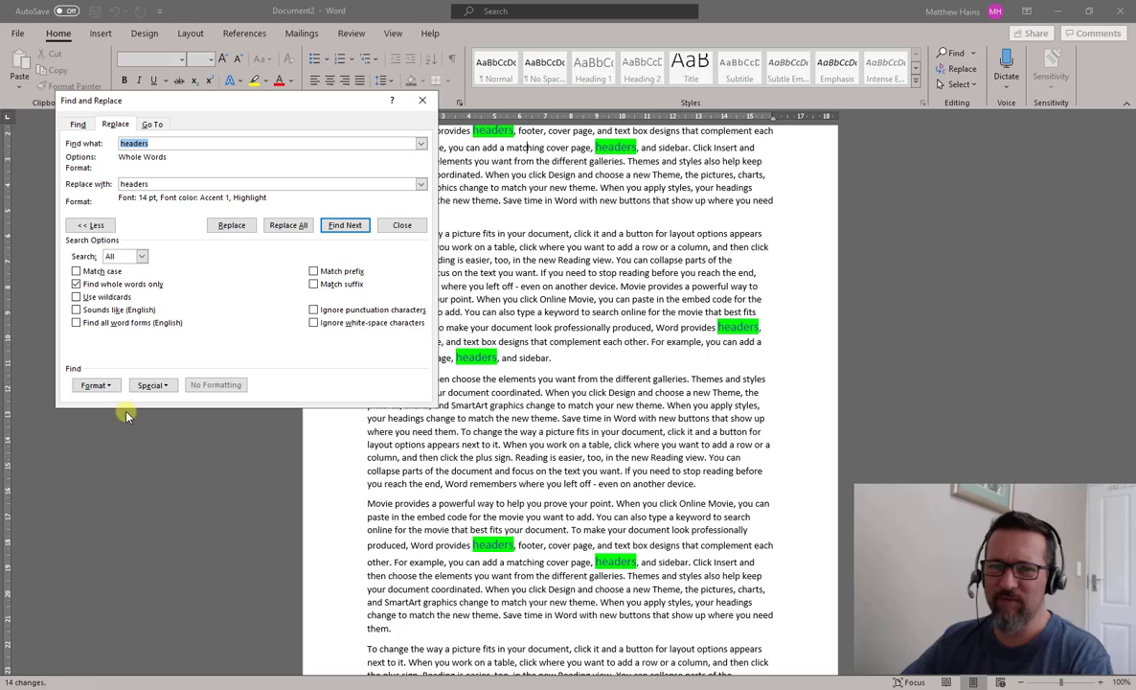
pyautogui.click(93, 384)
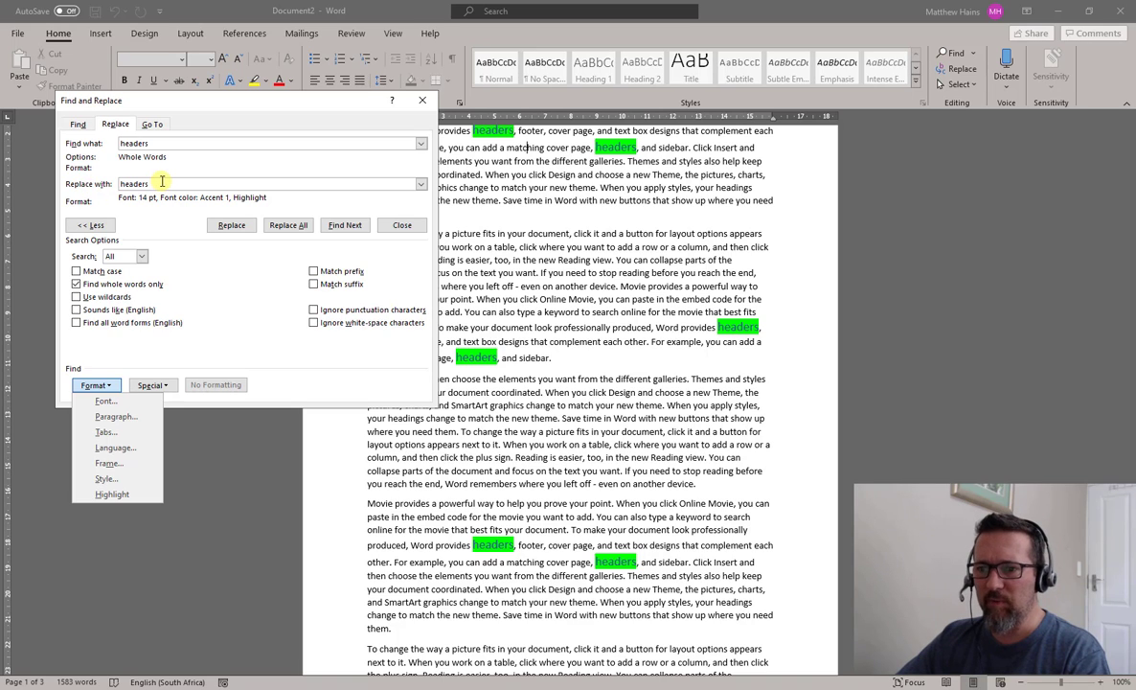
pyautogui.click(252, 329)
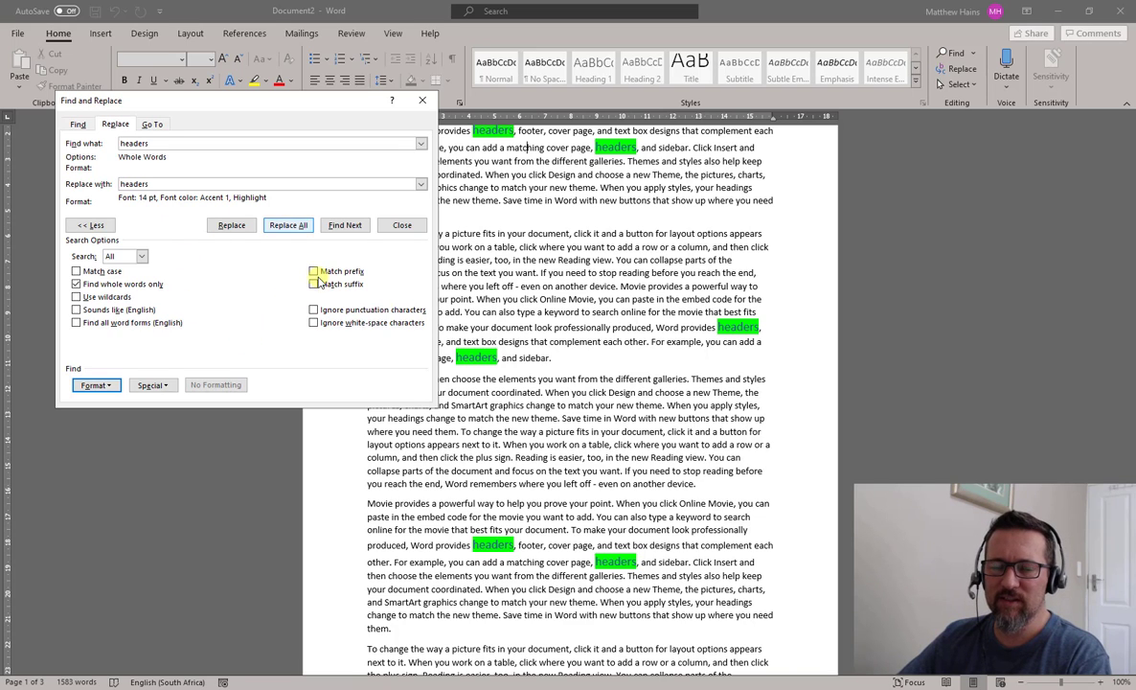